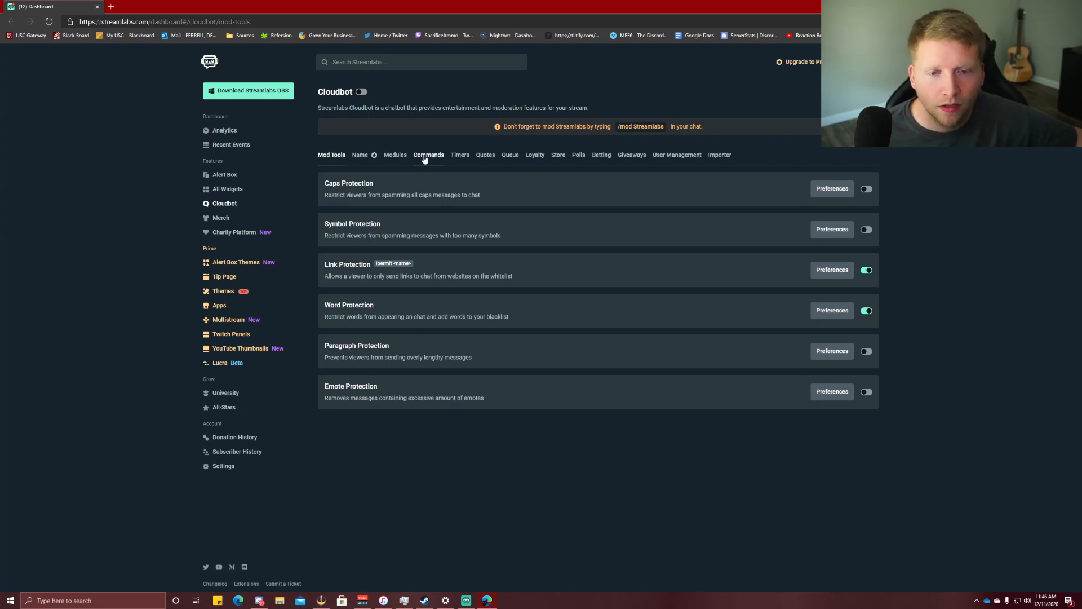
Rank Cloudbot loyalty users by points, then hours, and view the Grenades loyalty settings.
click(535, 156)
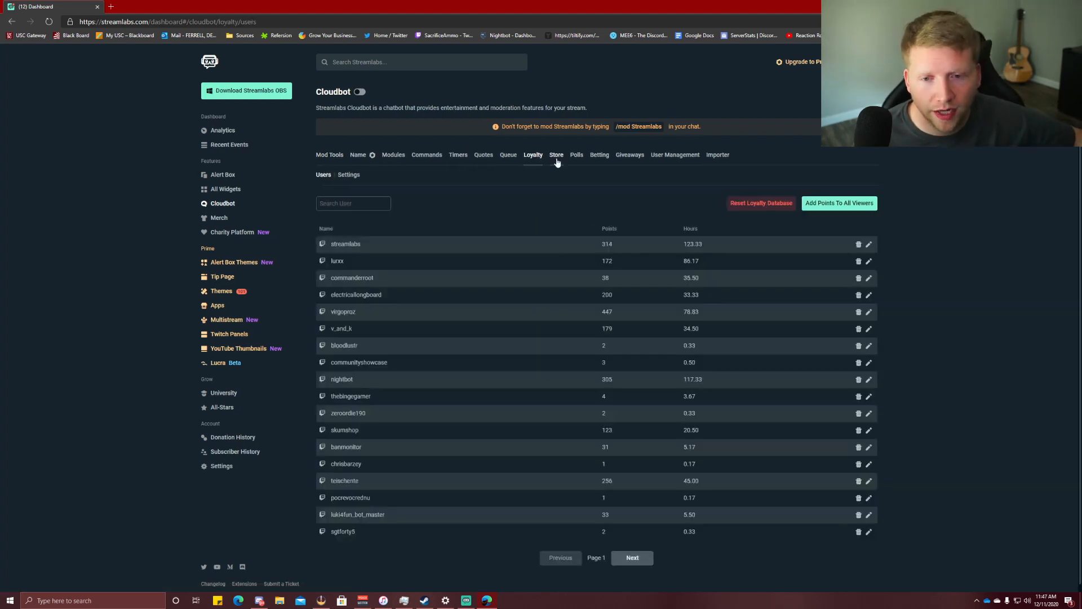
scroll(395, 256, down, 1)
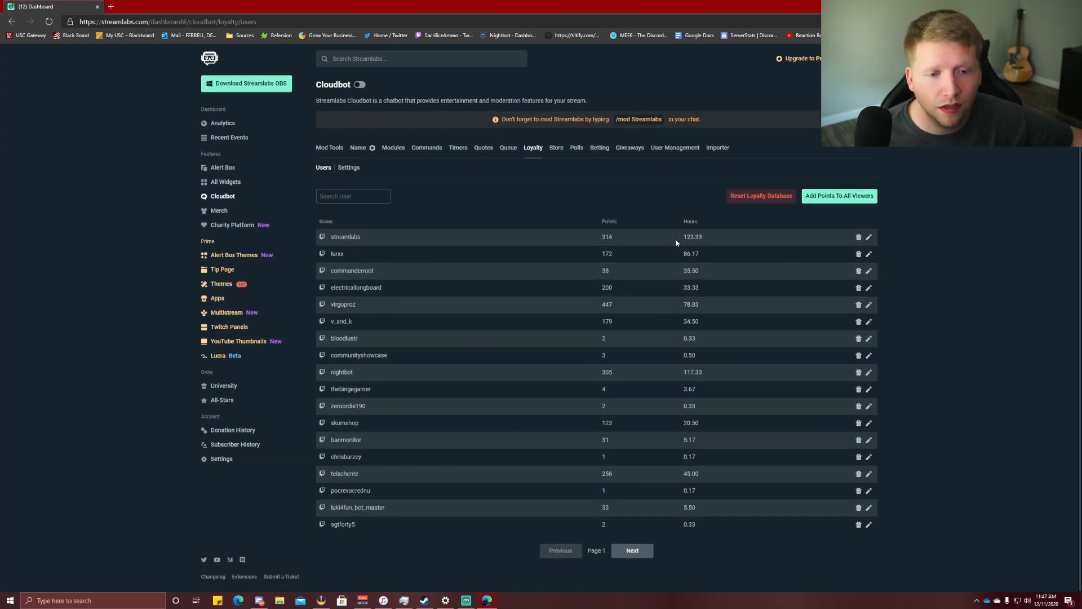
click(610, 221)
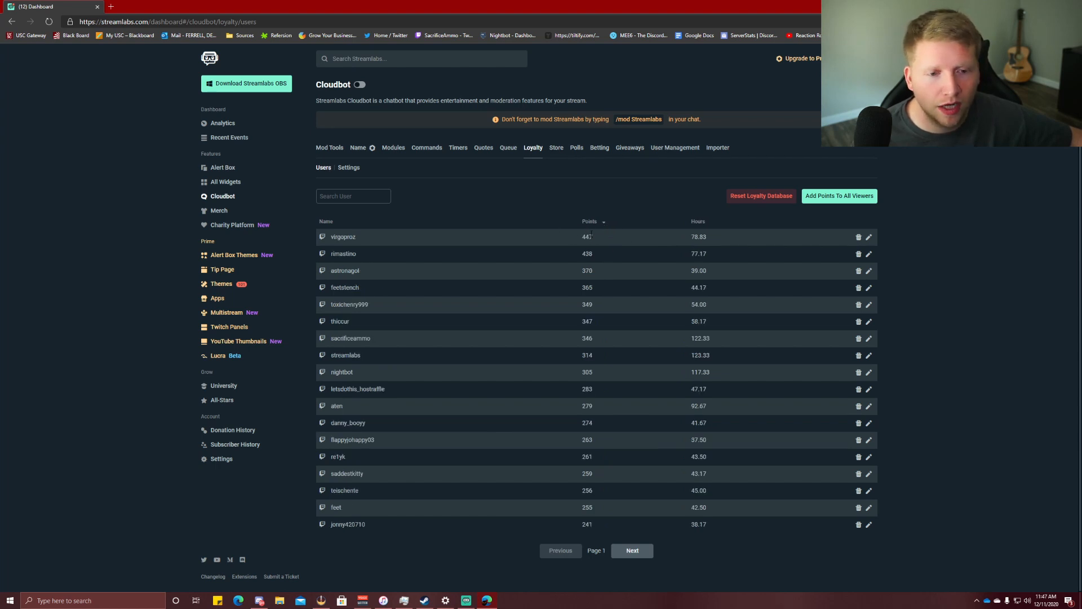
click(700, 223)
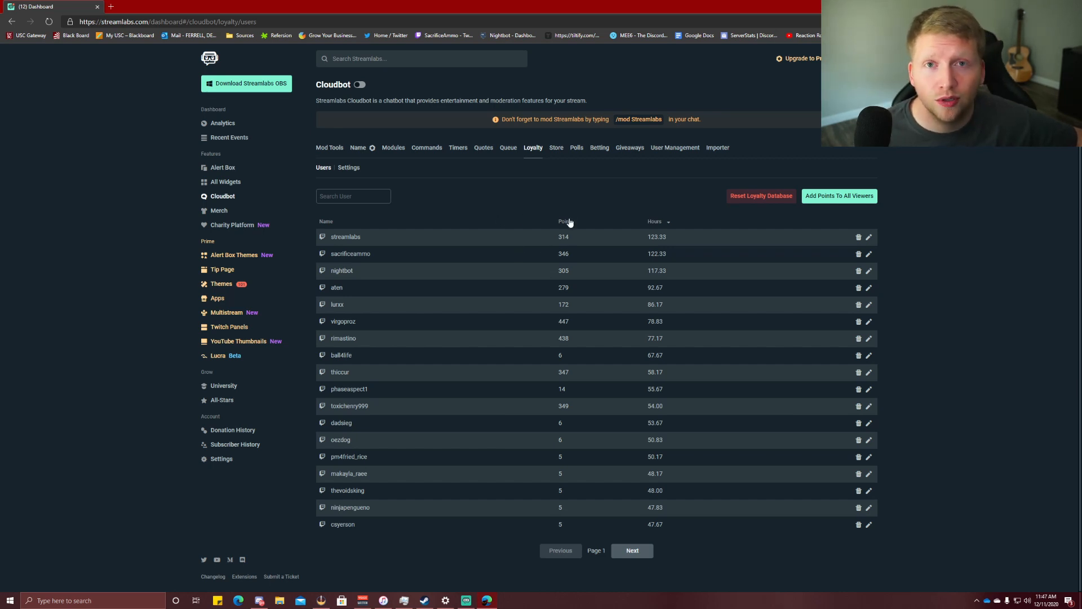
click(348, 168)
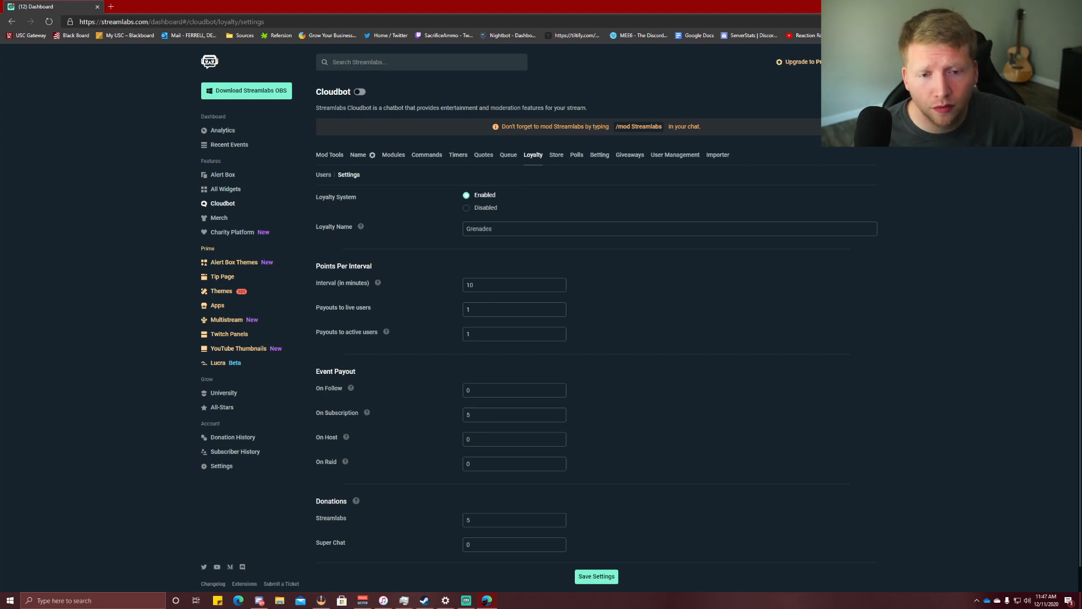
scroll(490, 204, down, 1)
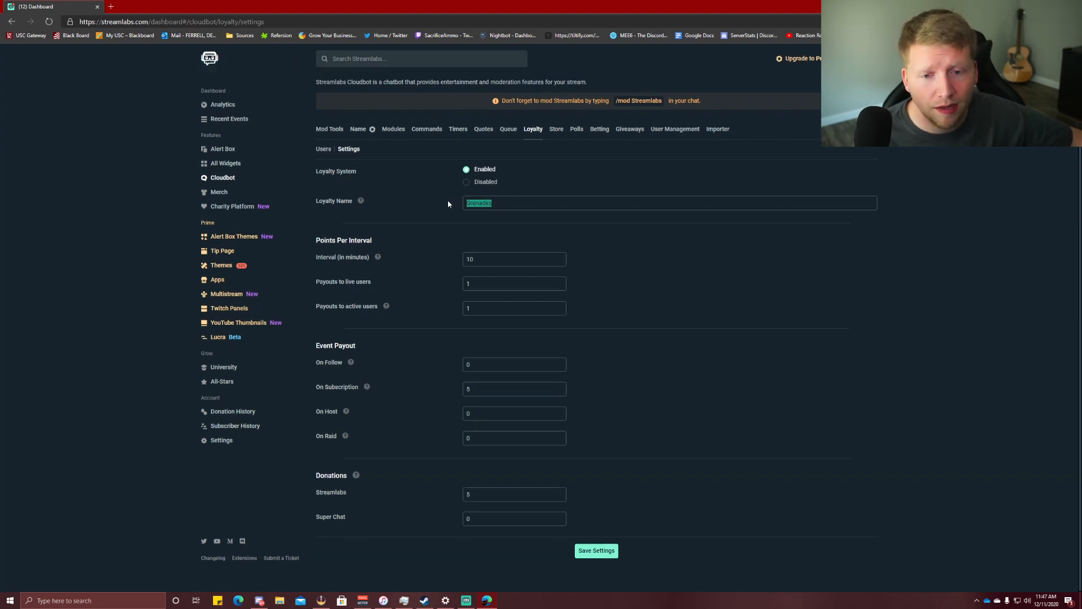
mouse_move(359, 201)
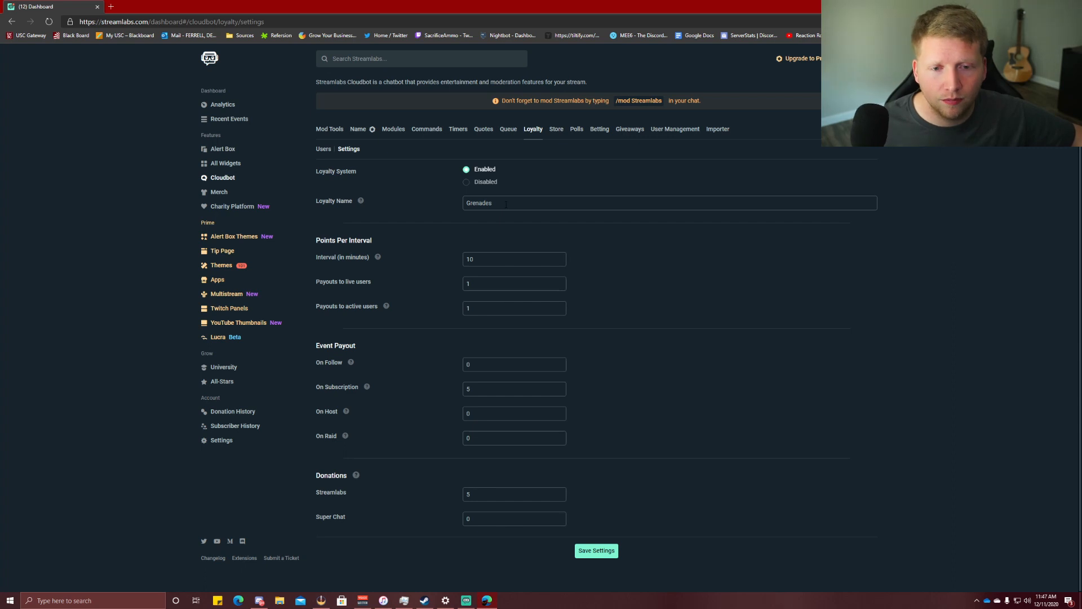
drag(503, 205, 454, 207)
click(454, 207)
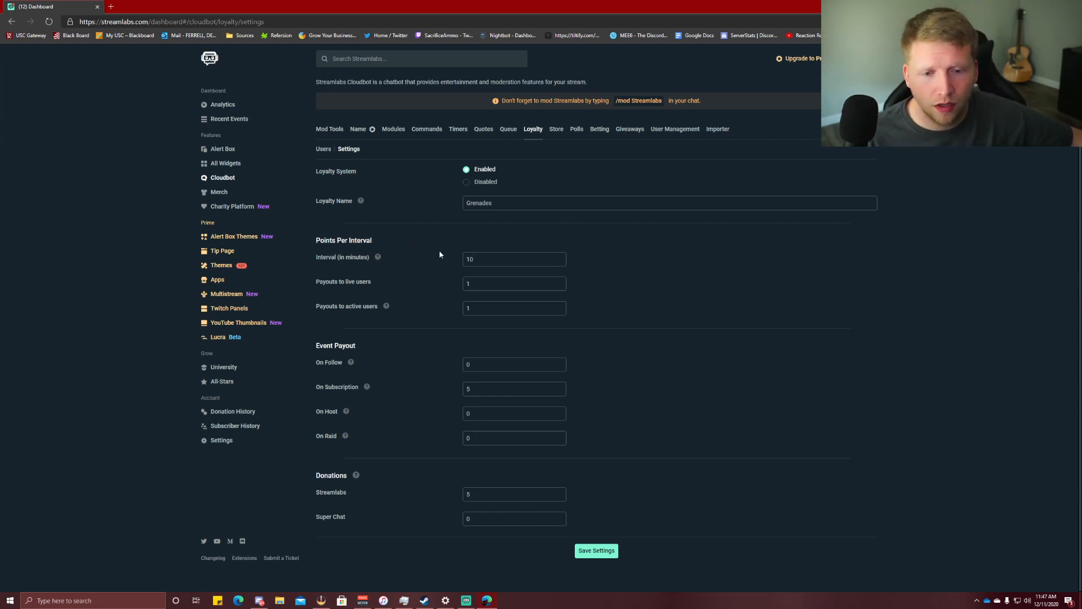
drag(476, 259, 432, 258)
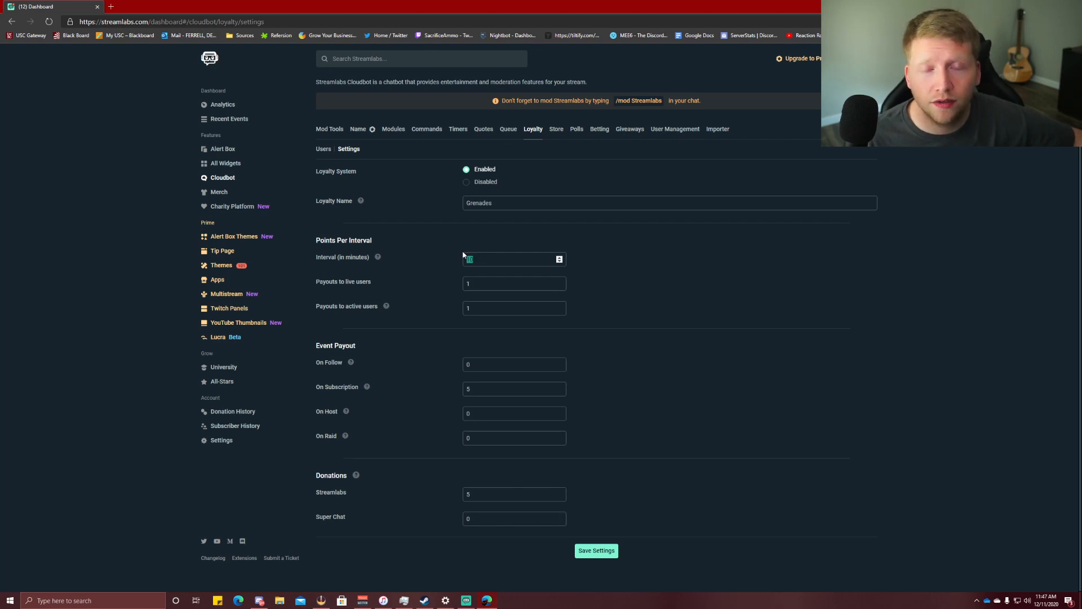
click(460, 265)
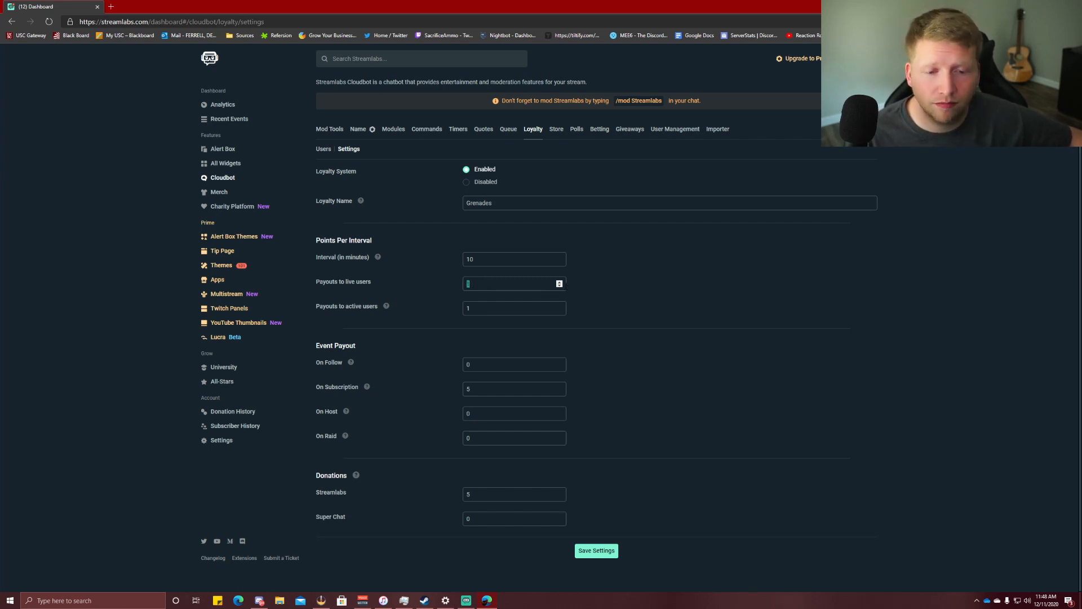
click(559, 283)
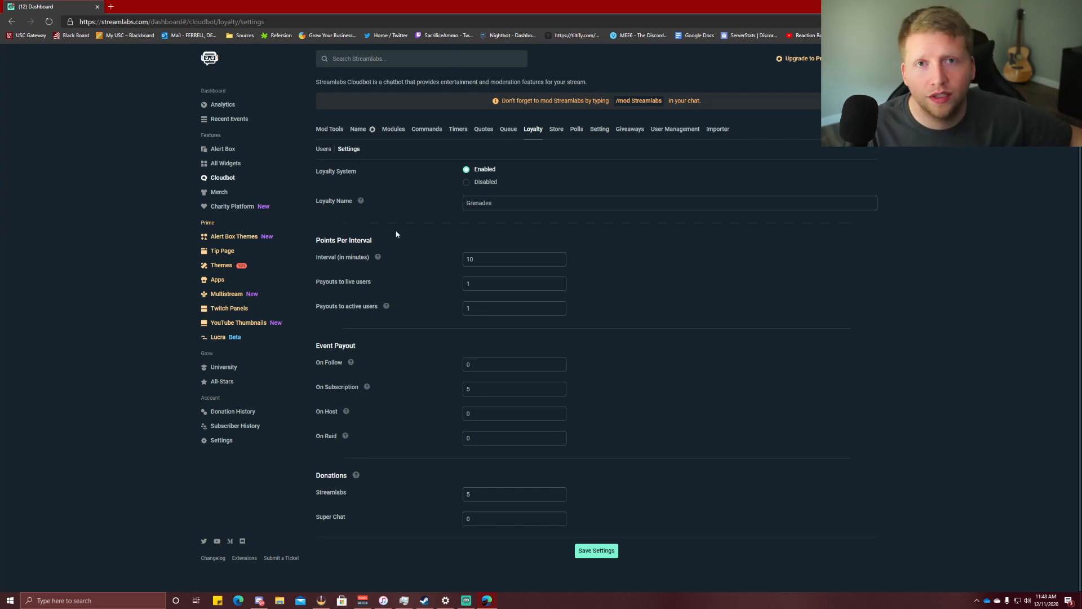
mouse_move(387, 308)
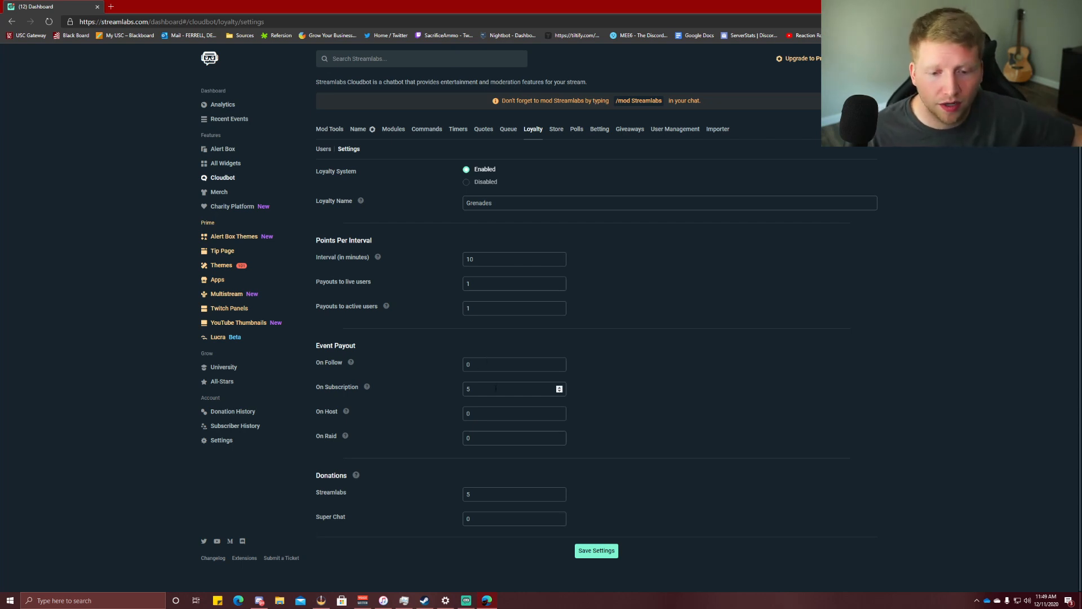
text(5)
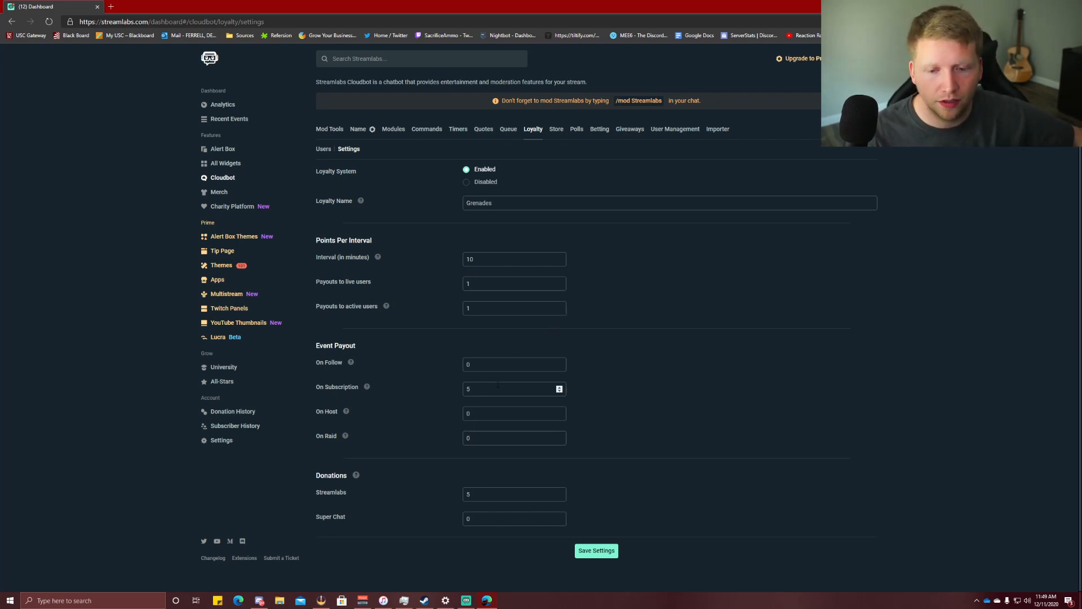
Keep the subscription and Streamlabs donation payouts at 5 points and move to Giveaways.
click(454, 388)
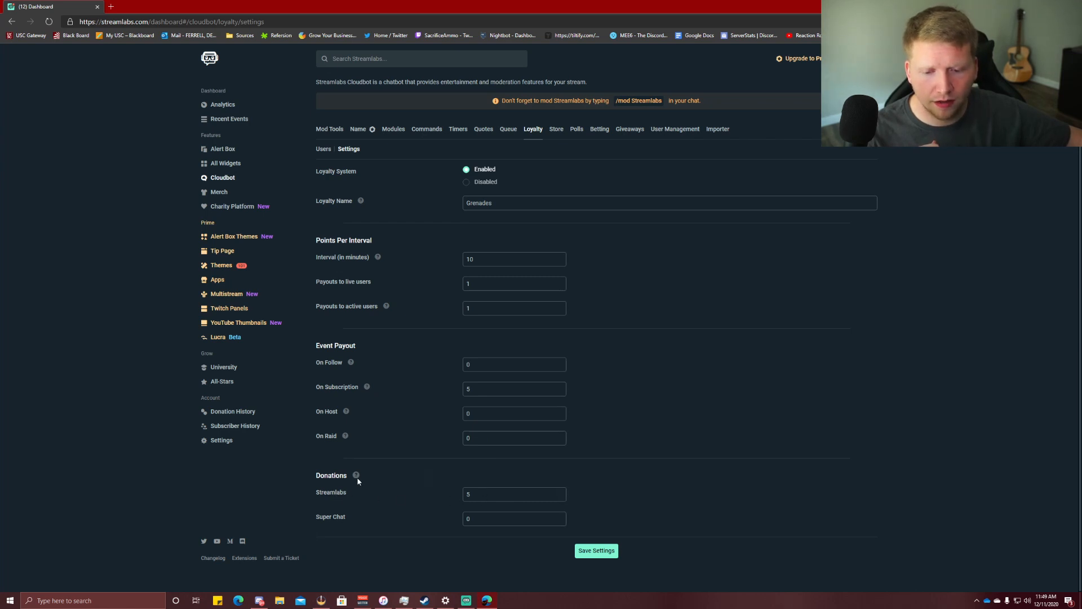
mouse_move(358, 480)
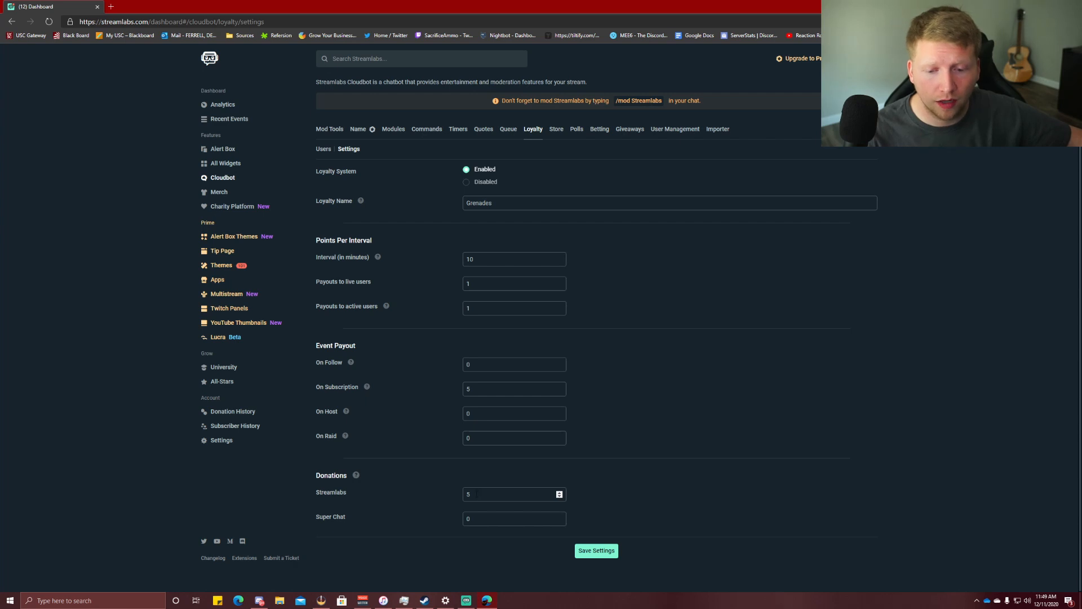
drag(483, 495, 456, 496)
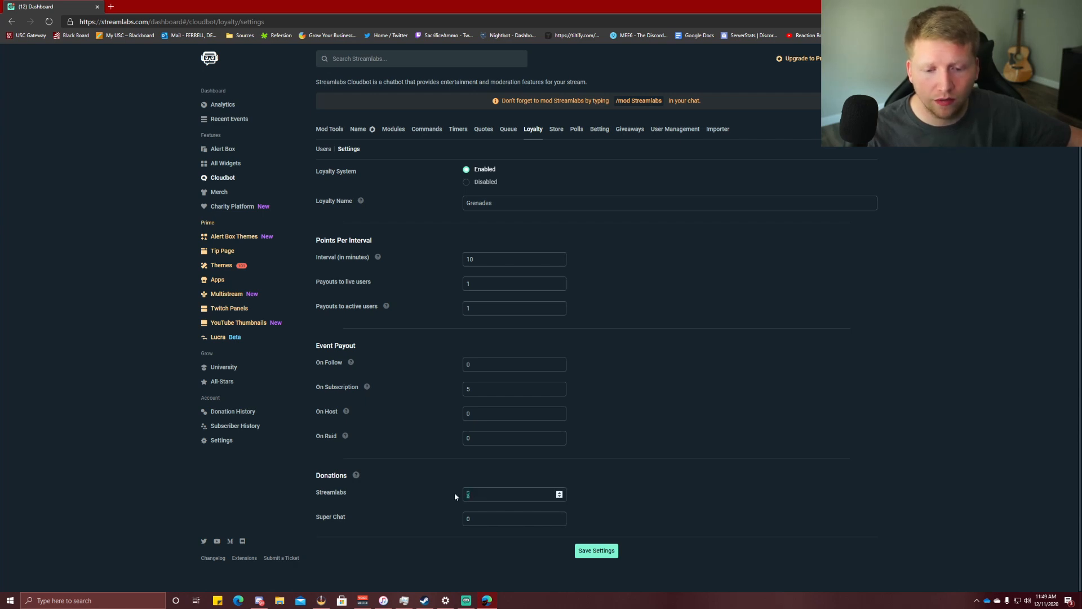
click(402, 401)
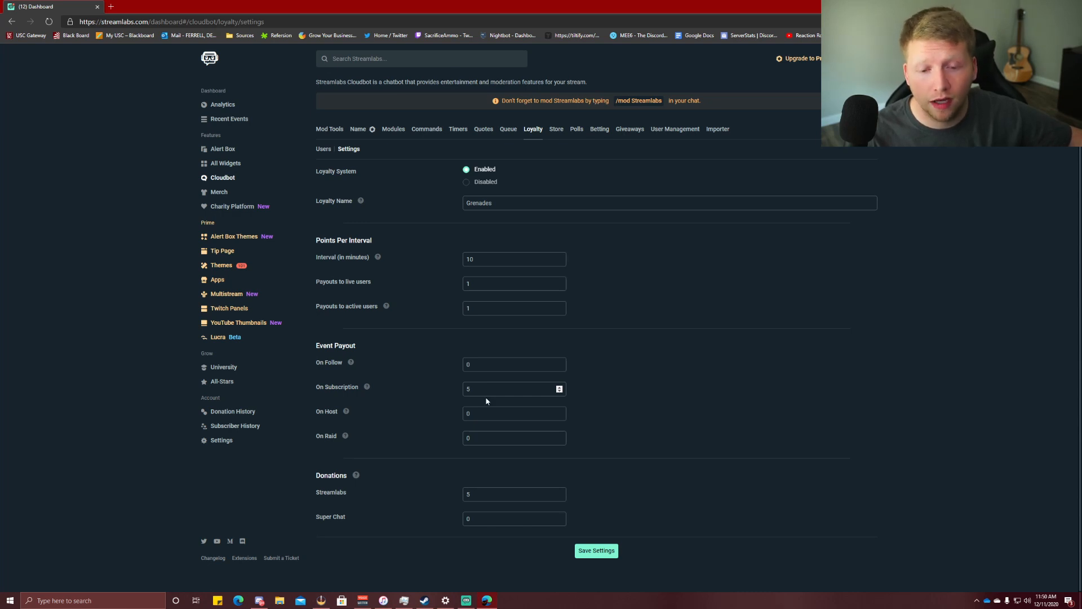
click(483, 494)
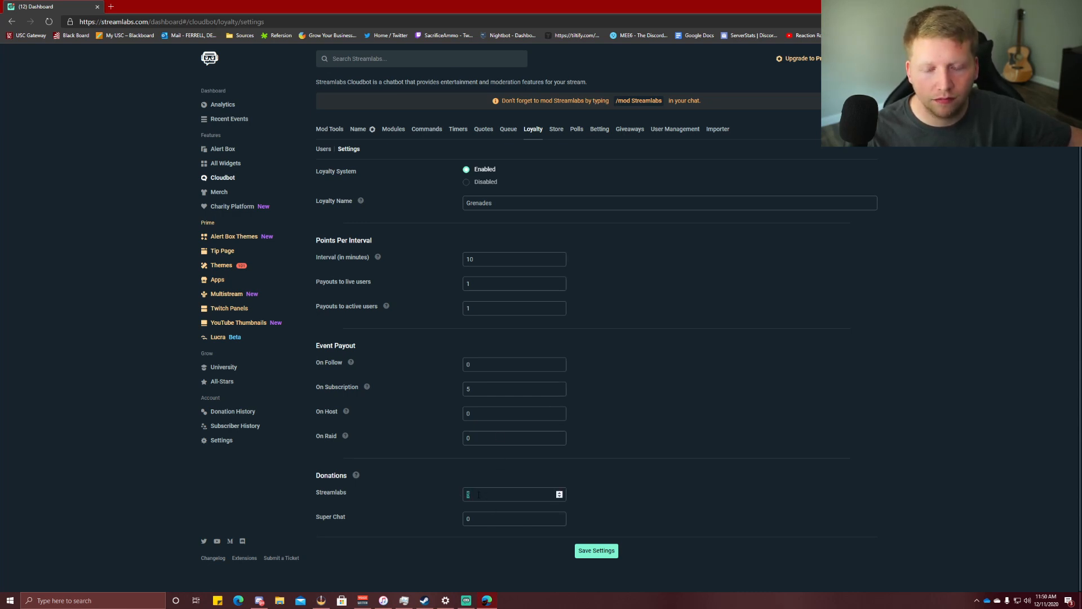
click(427, 482)
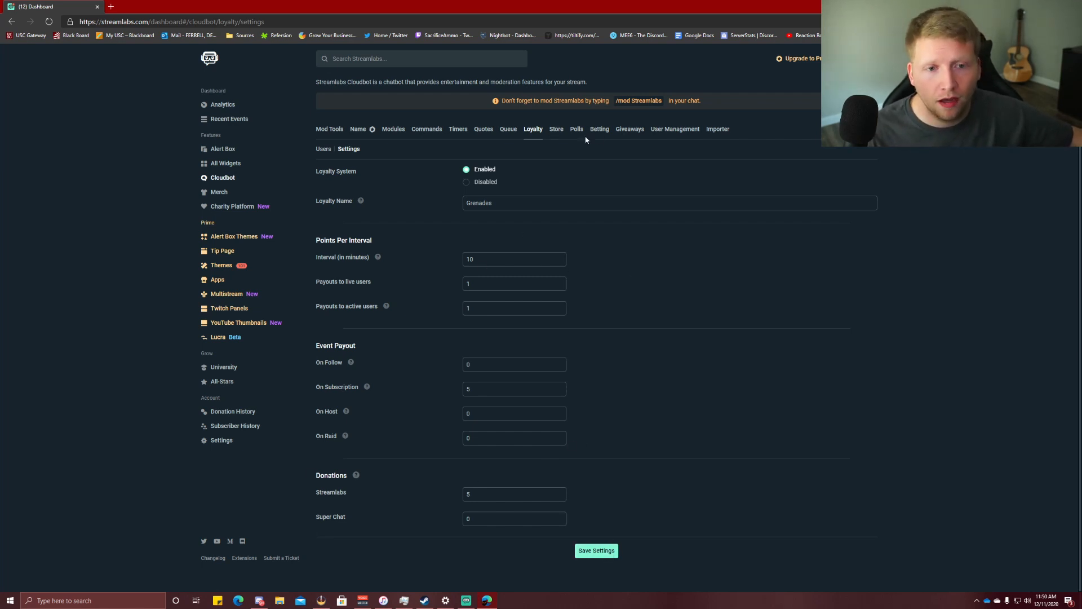
click(630, 129)
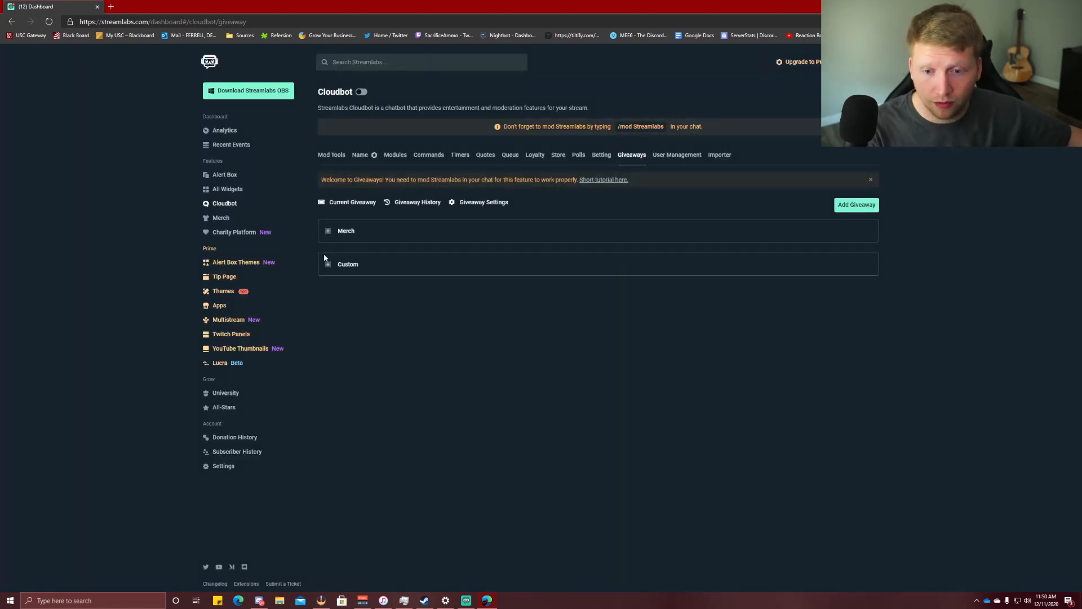
Show the giveaway history and open the PC GIVEAWAY row's options menu.
click(409, 206)
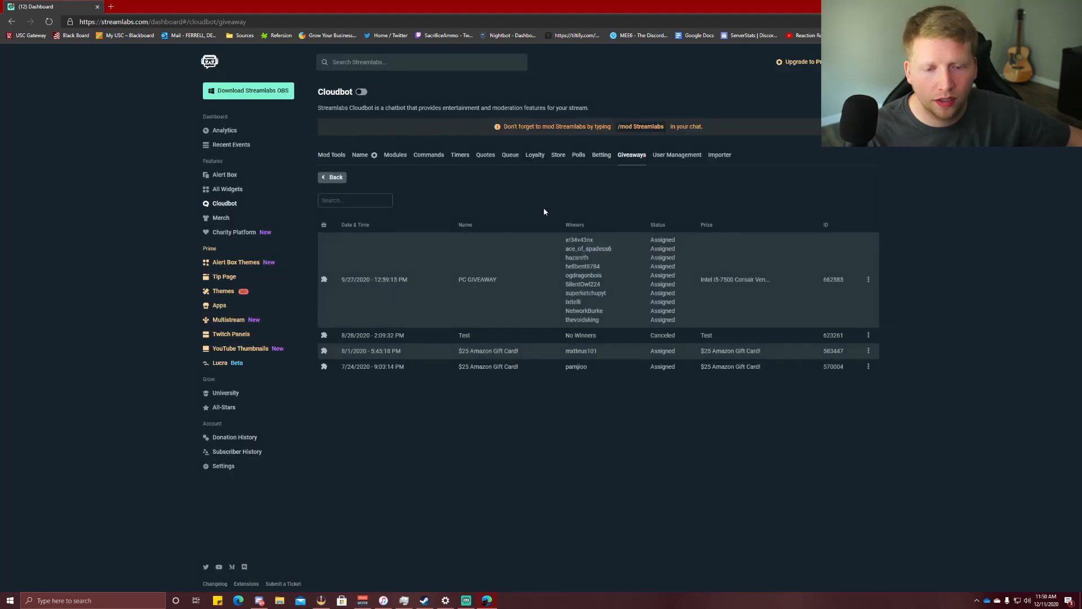
click(868, 279)
Open the PC GIVEAWAY details and check its totals: 534 entrants holding 52902 tickets.
click(857, 294)
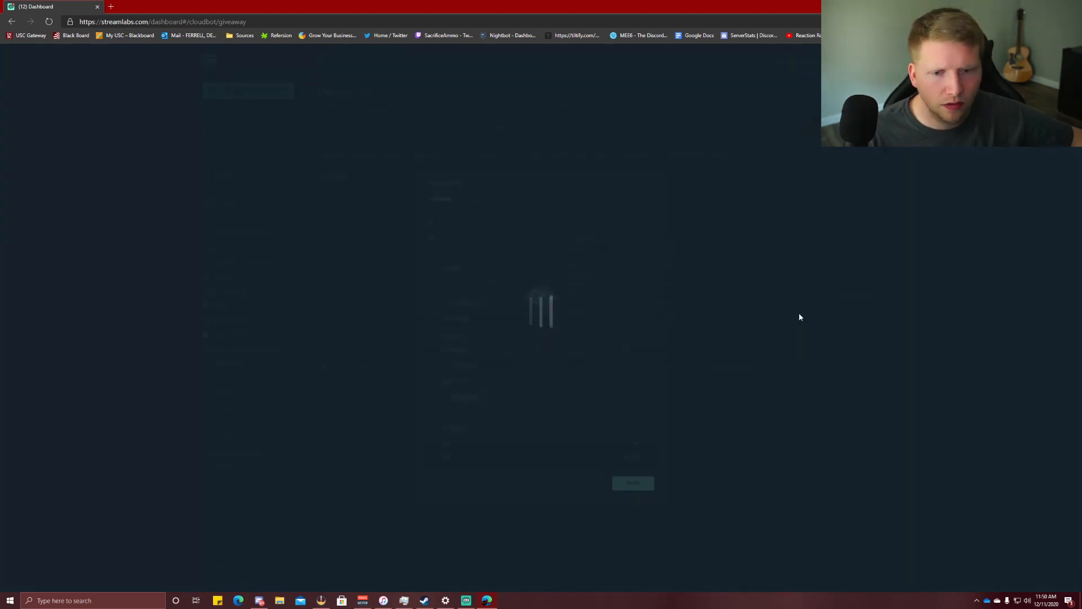
scroll(570, 343, down, 10)
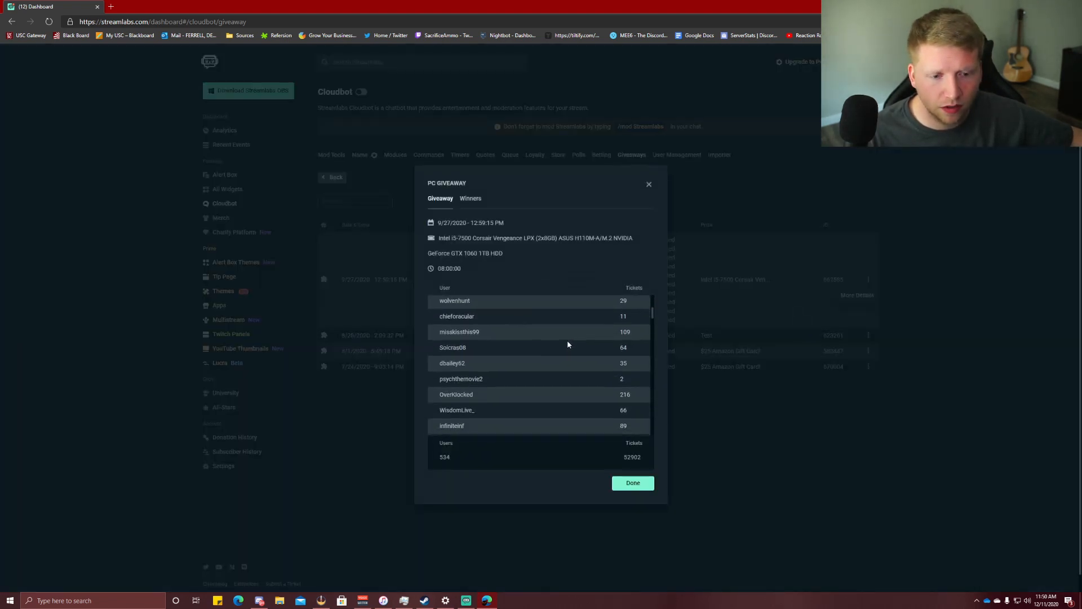
drag(619, 460, 637, 458)
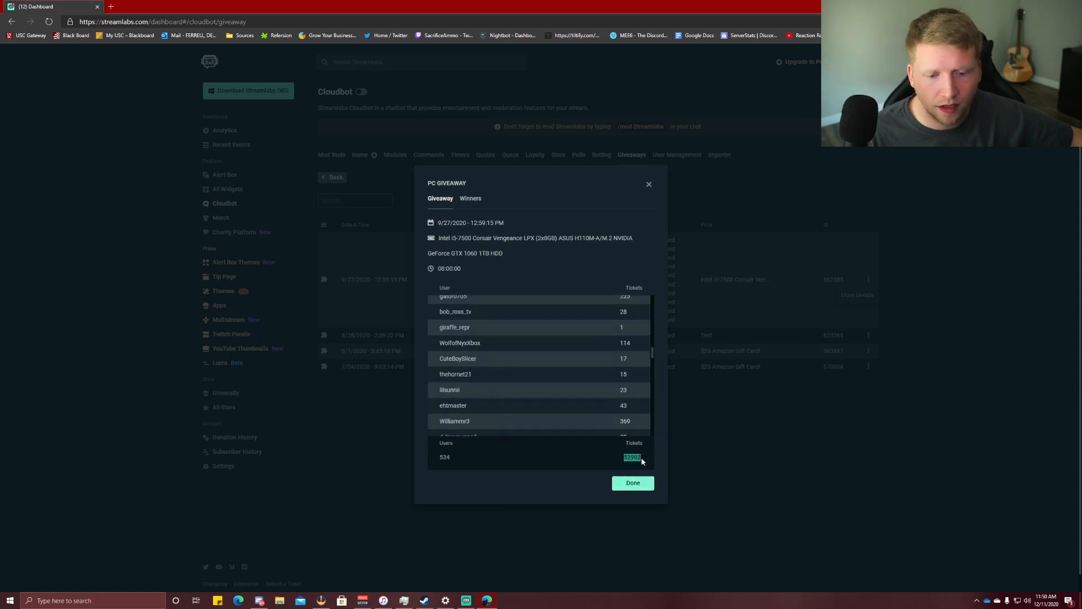
drag(450, 461, 438, 461)
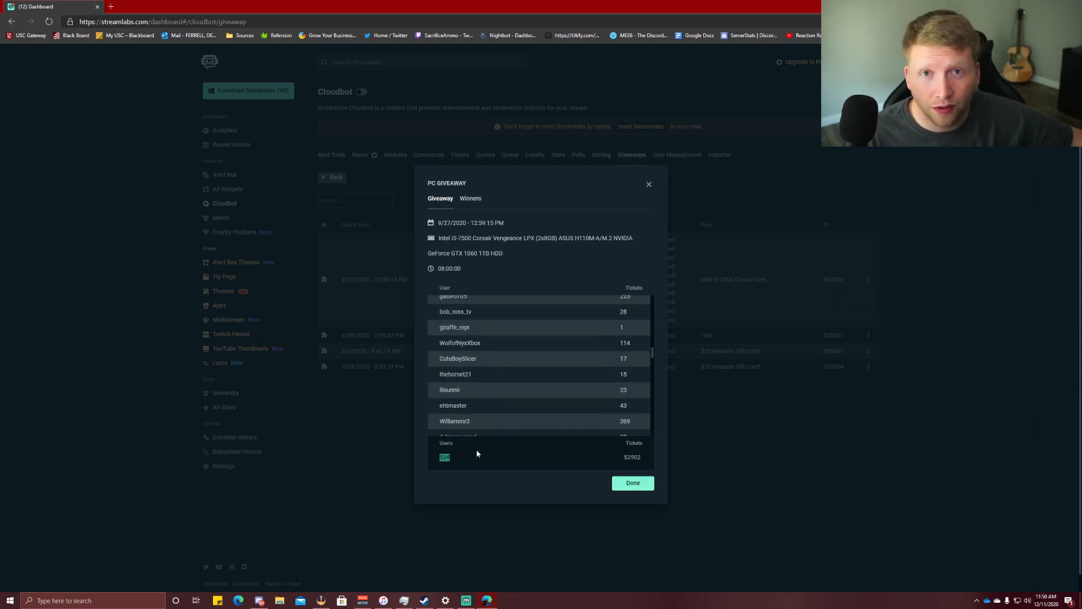
scroll(488, 401, up, 10)
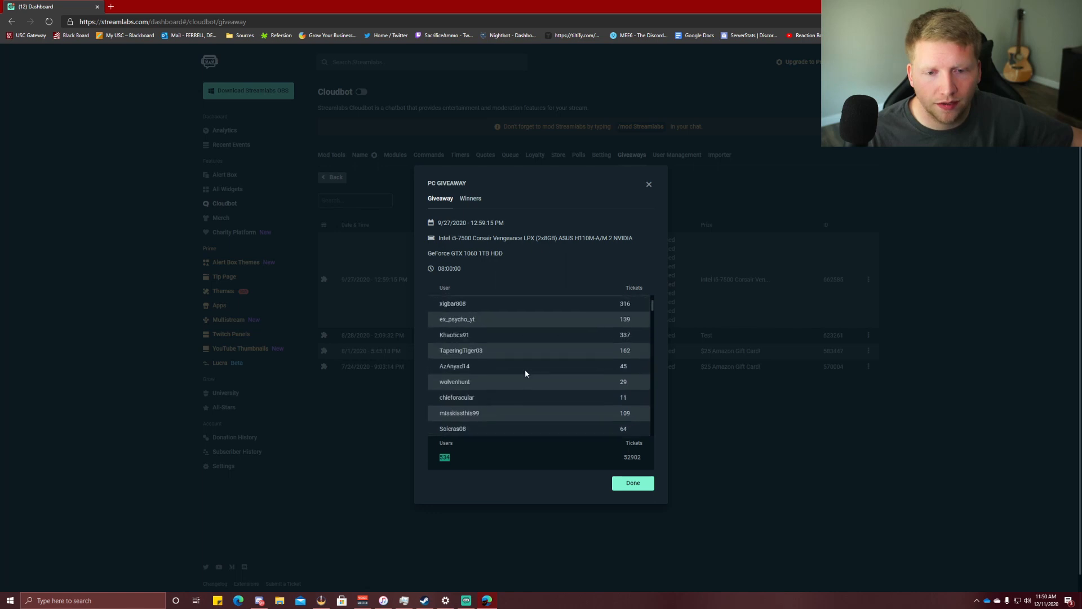
scroll(633, 347, down, 1)
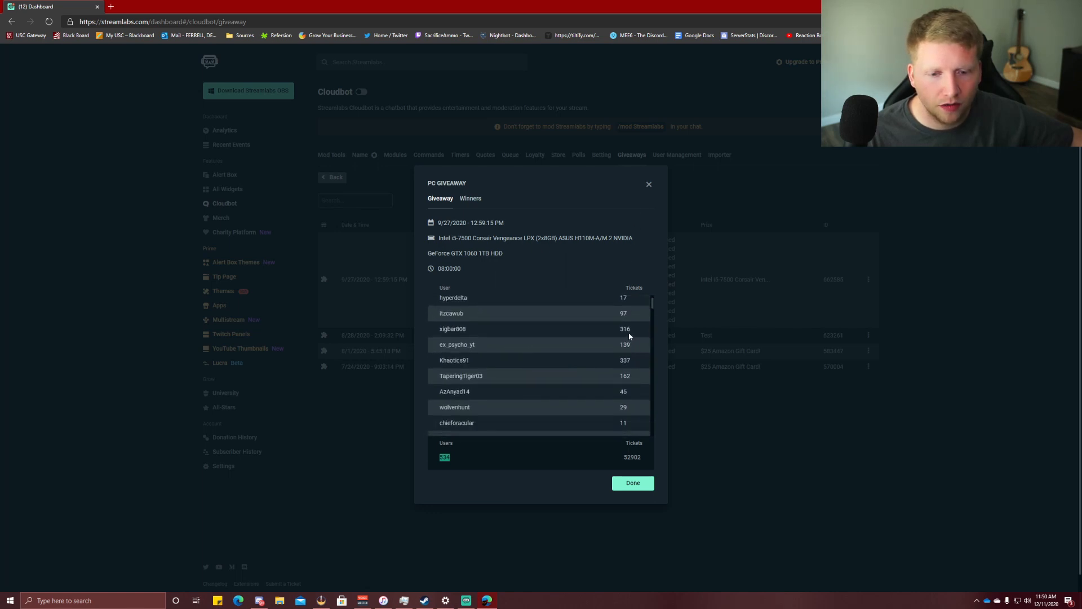
click(633, 331)
Scroll through the PC GIVEAWAY entrants and their tickets, then close the list with Done.
scroll(632, 332, down, 3)
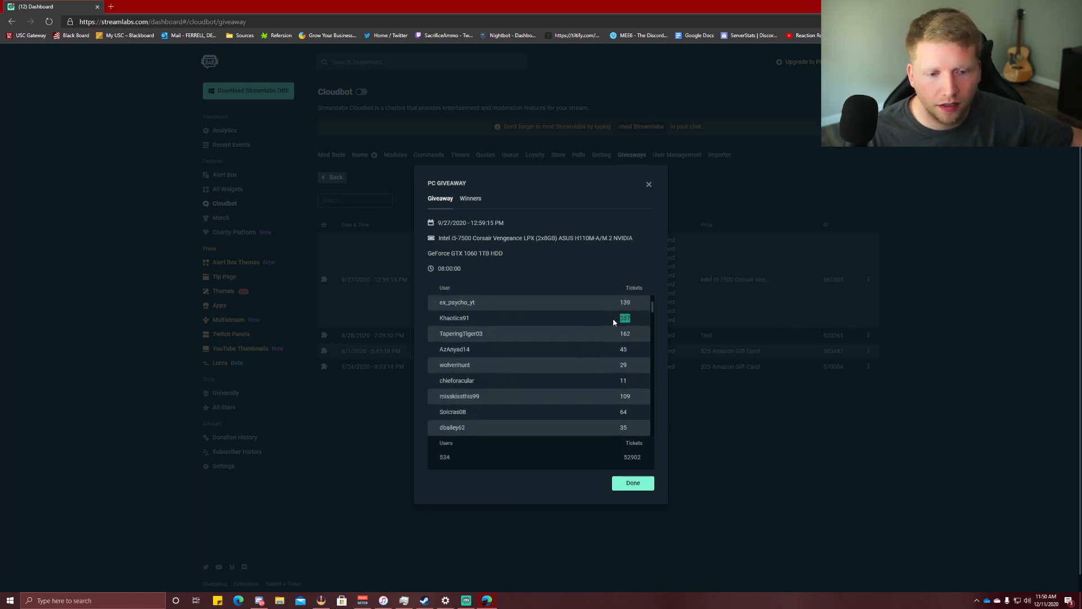
scroll(623, 311, up, 4)
click(446, 288)
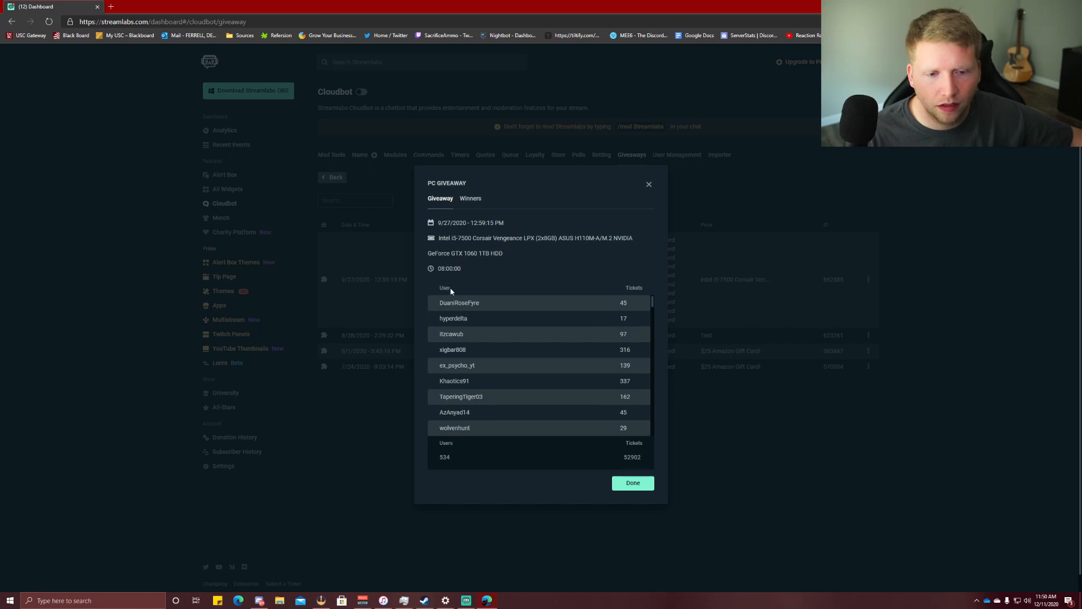
scroll(486, 314, down, 10)
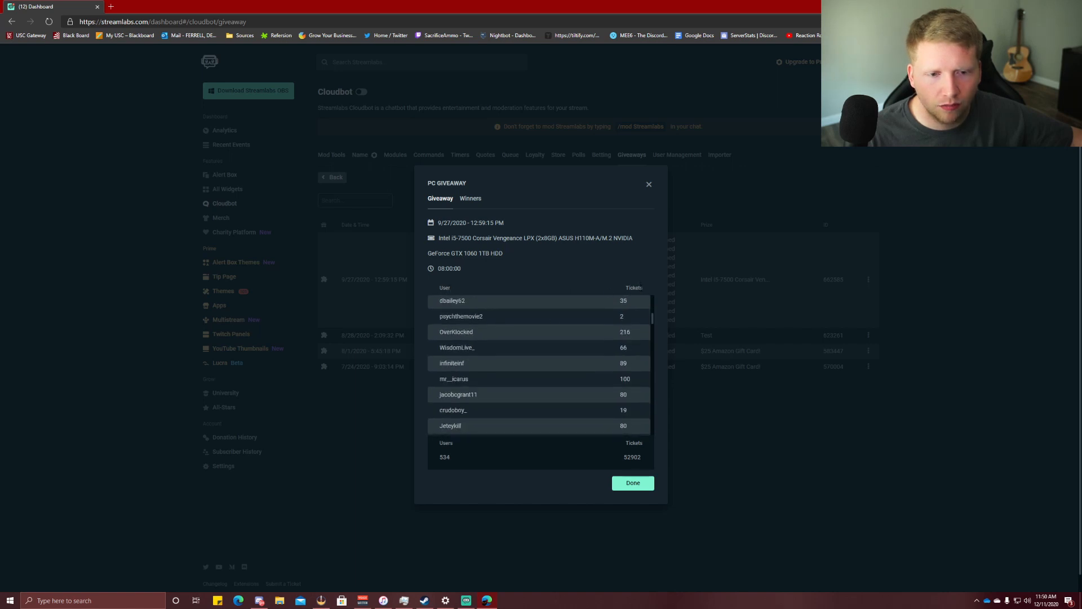
double_click(641, 288)
scroll(570, 306, down, 20)
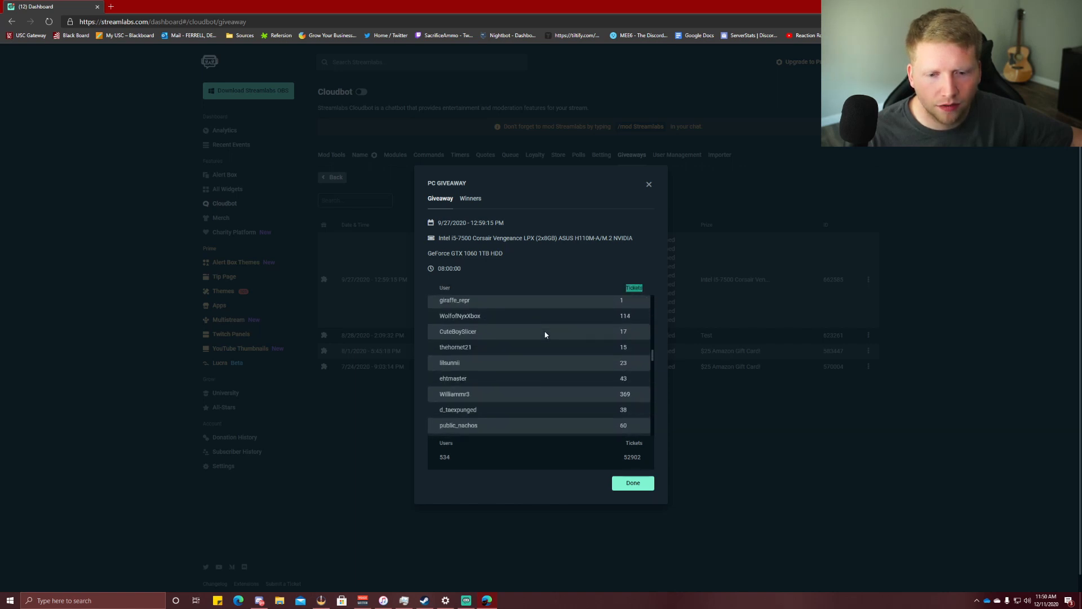
scroll(545, 335, down, 5)
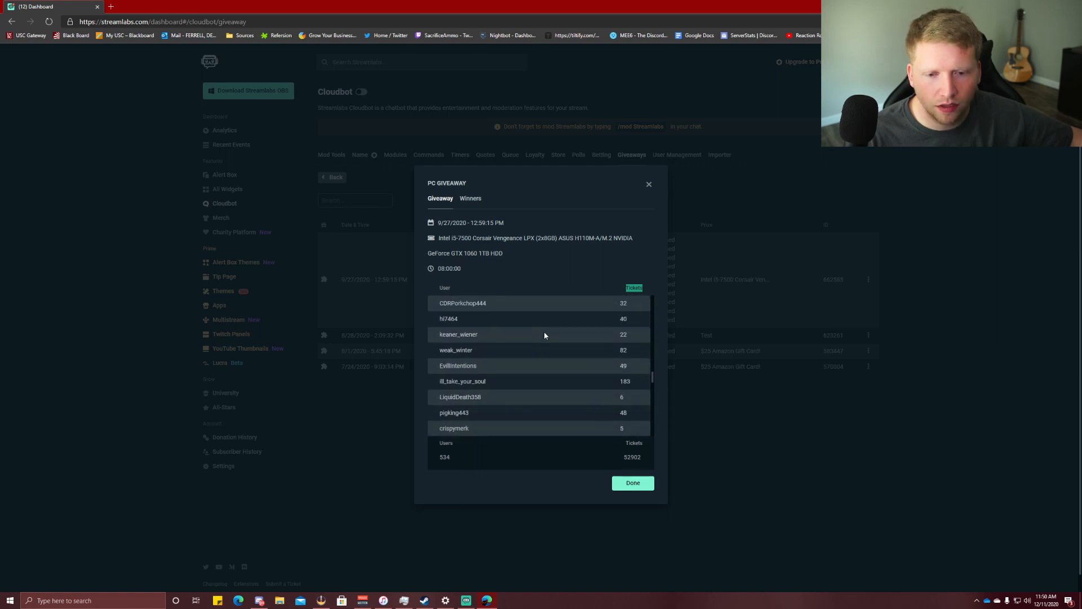
scroll(544, 335, down, 10)
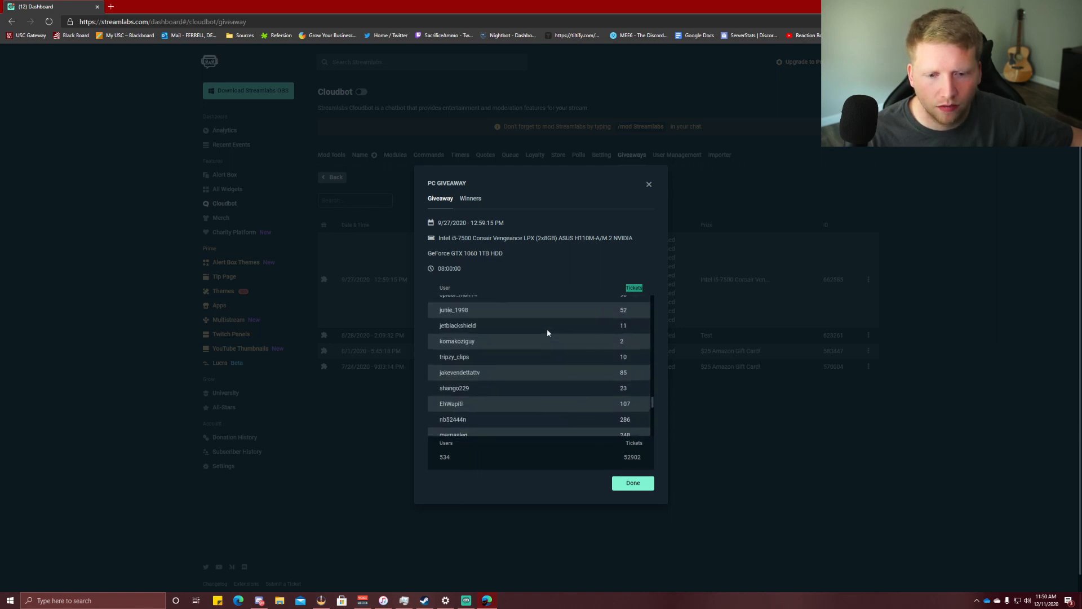
scroll(547, 330, up, 1)
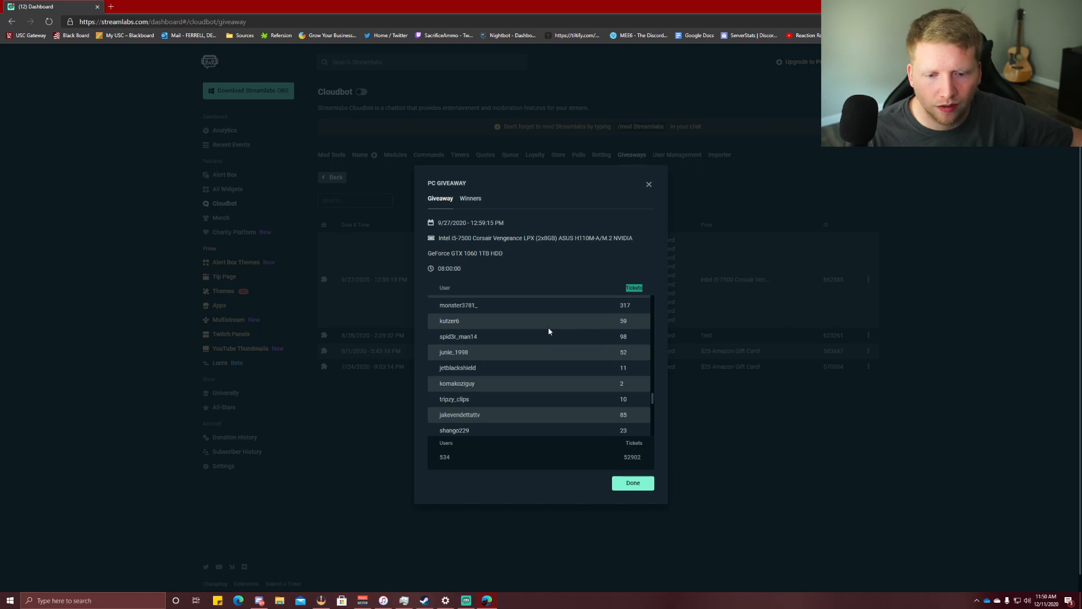
scroll(548, 326, up, 1)
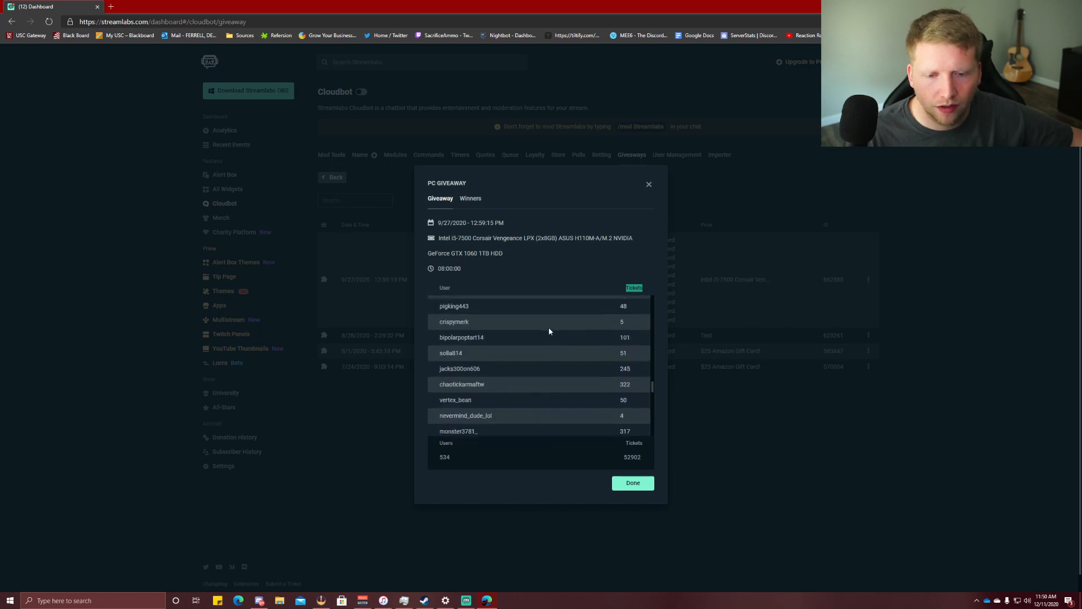
scroll(549, 330, up, 5)
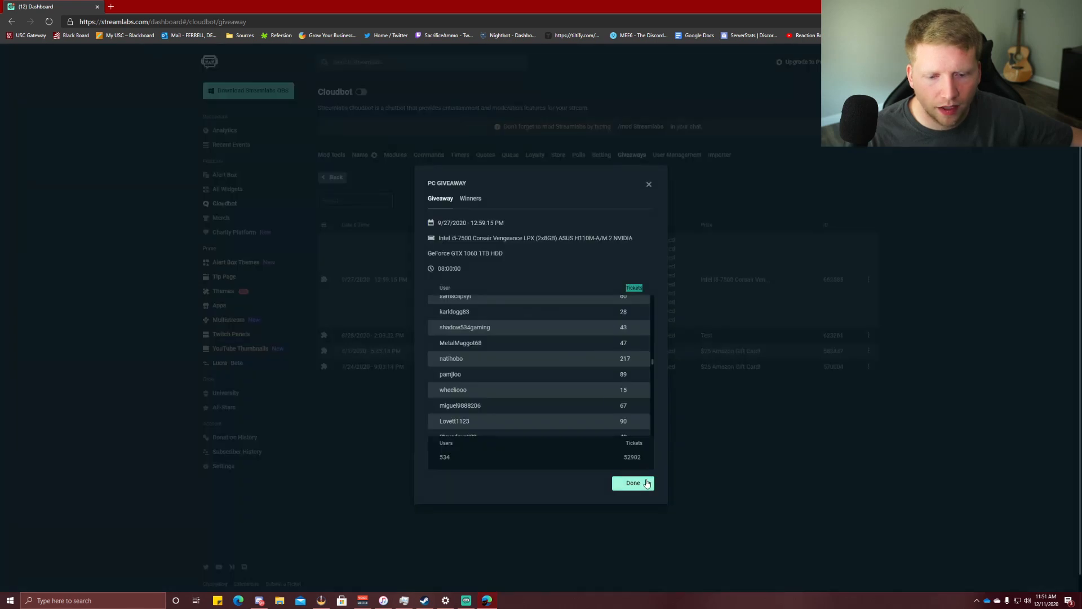
click(632, 482)
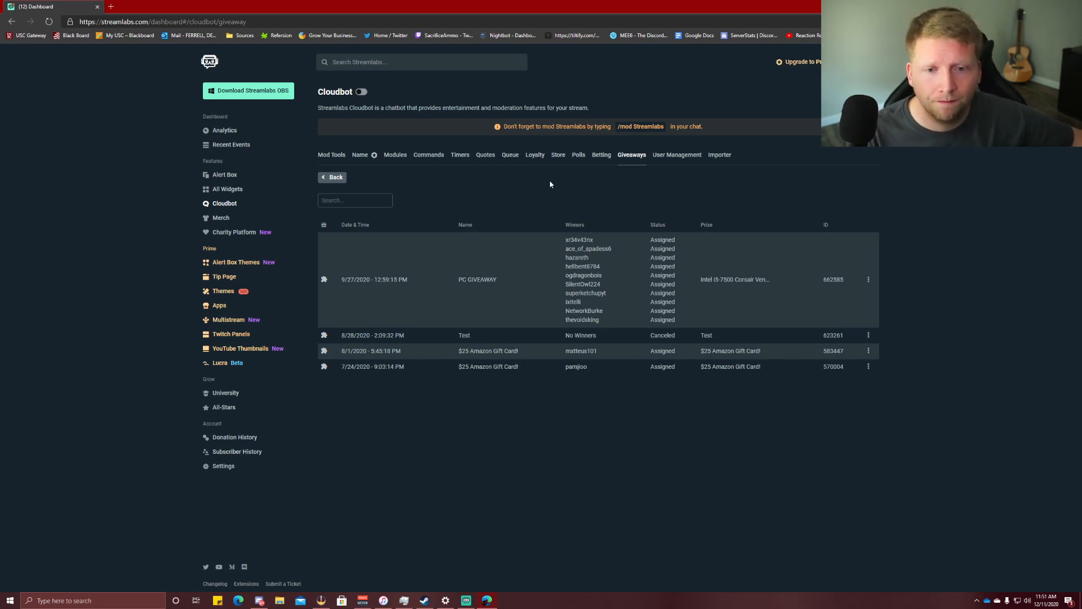
Open the PC GIVEAWAY from the Custom giveaways group for editing.
click(334, 177)
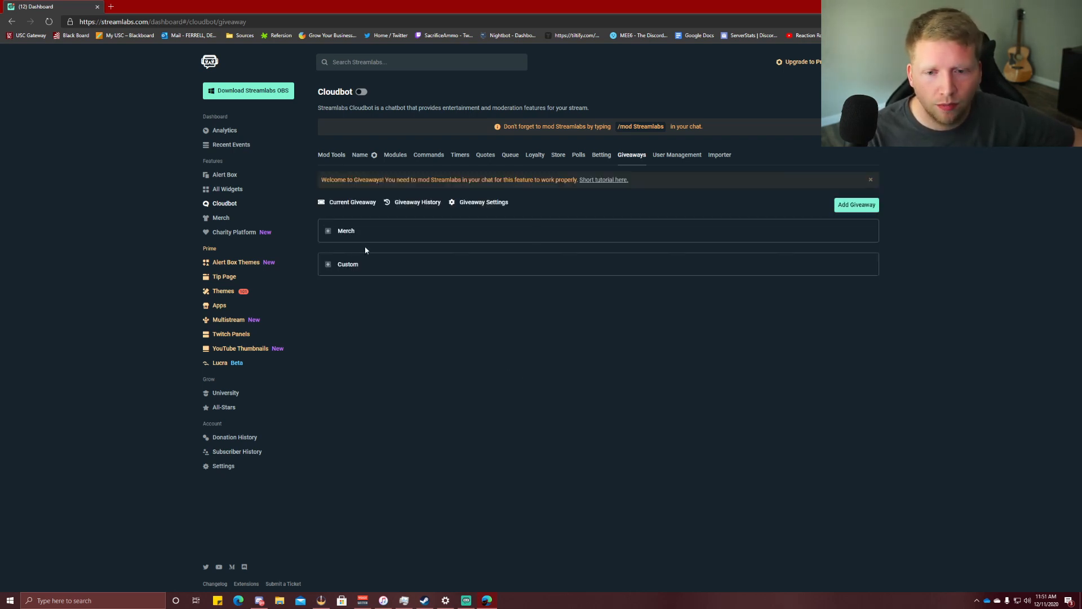
click(329, 265)
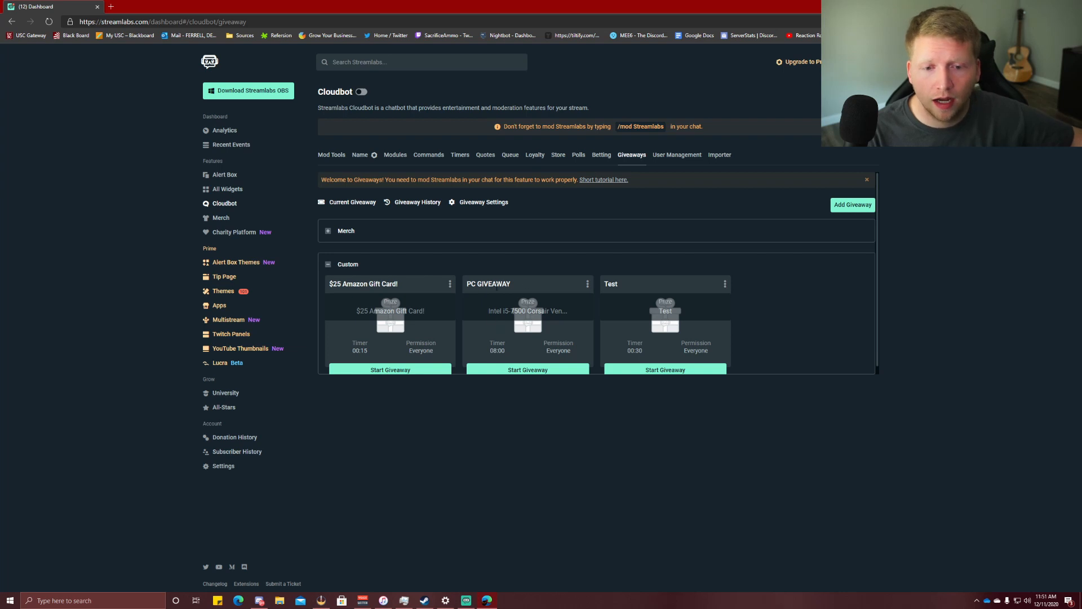
click(587, 283)
click(579, 299)
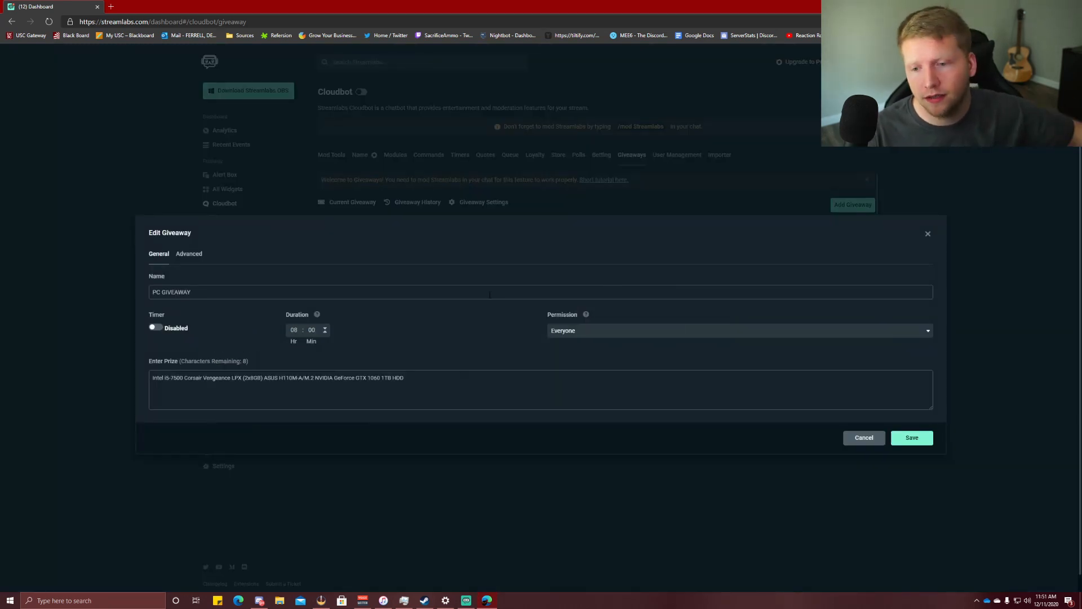
Review the name, Everyone permission and prize without changes, then view Advanced ticket settings.
drag(192, 292, 151, 292)
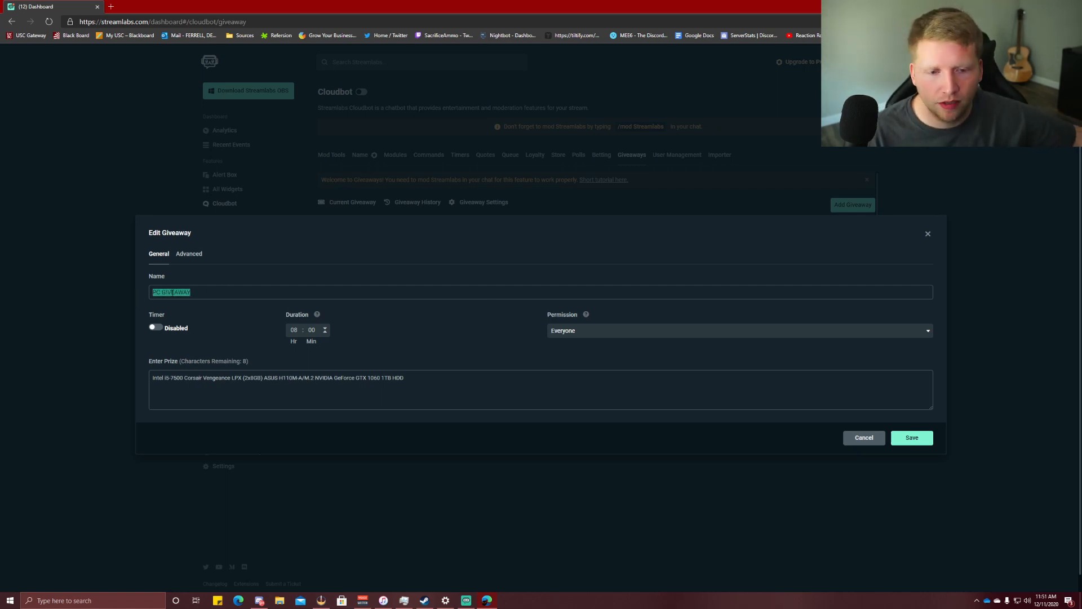
click(392, 314)
click(635, 330)
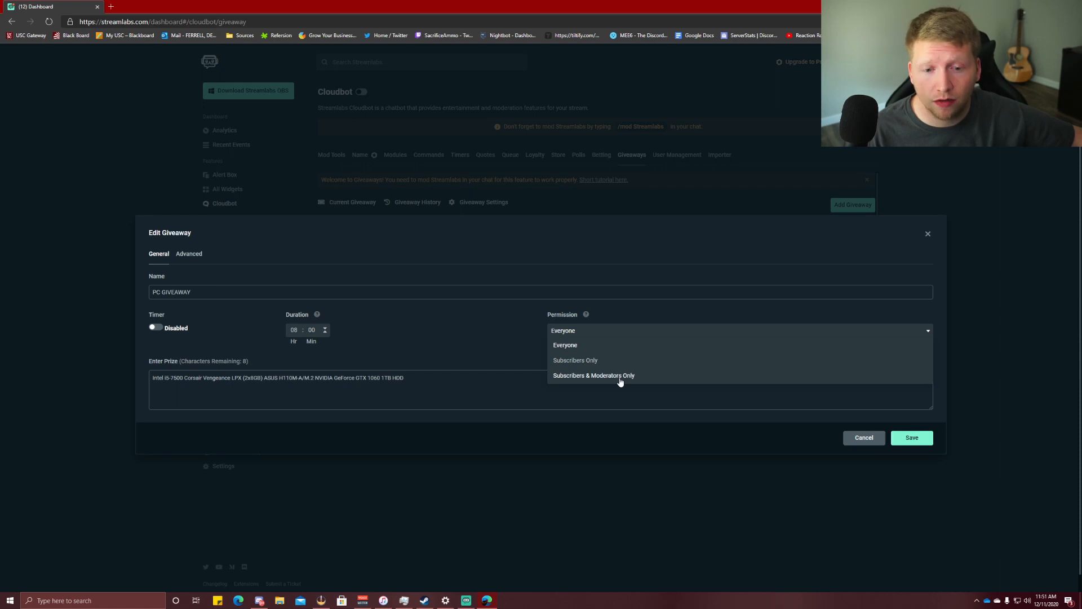
click(457, 333)
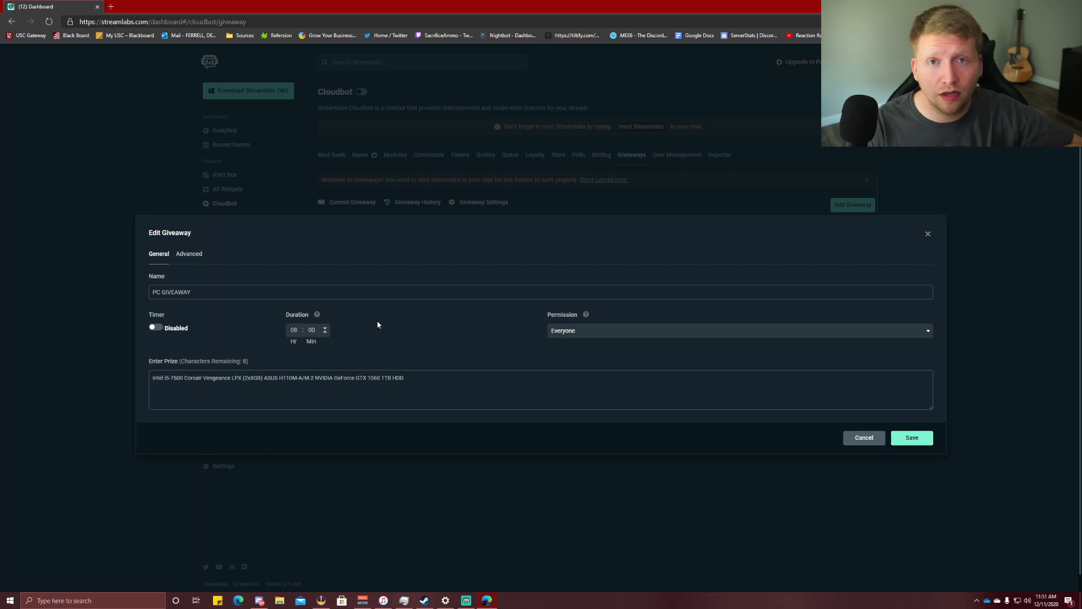
drag(411, 378, 136, 389)
click(423, 399)
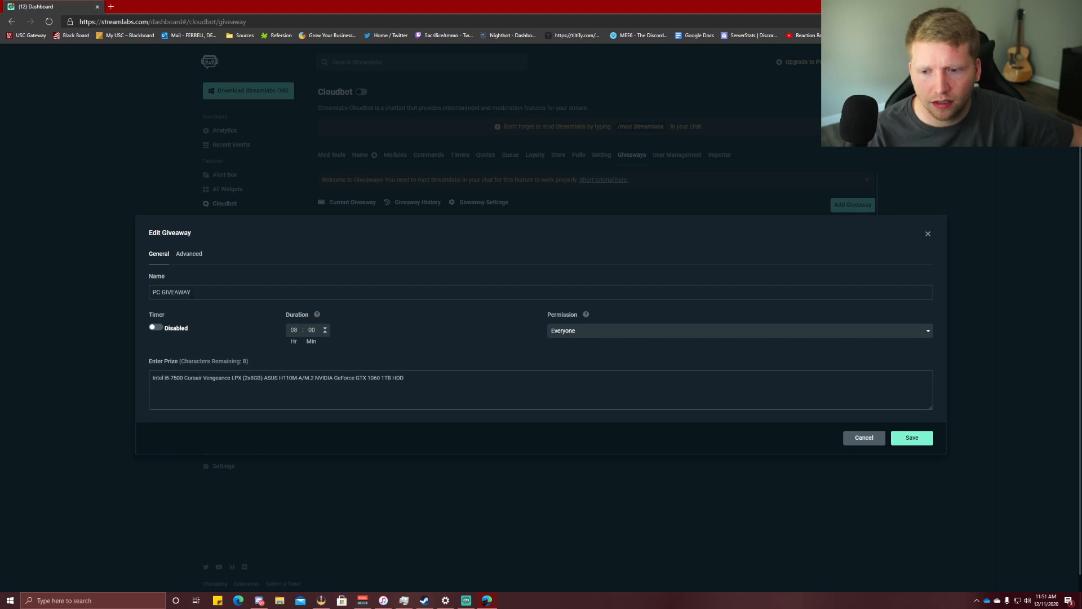
click(189, 254)
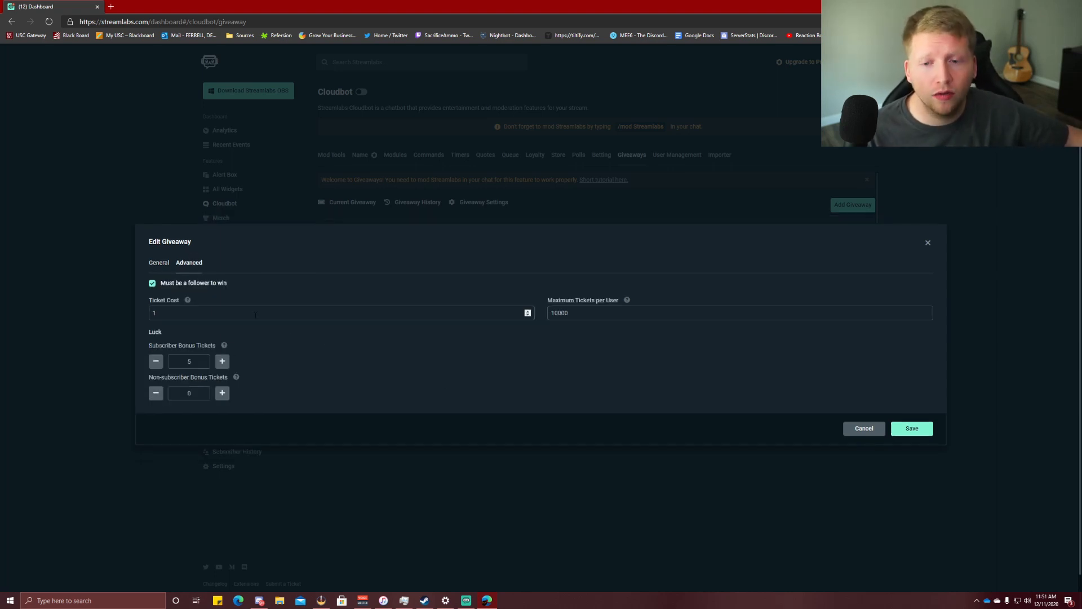
Inspect ticket cost 1, subscriber bonus and 10000 max tickets per user, then return to General.
mouse_move(189, 303)
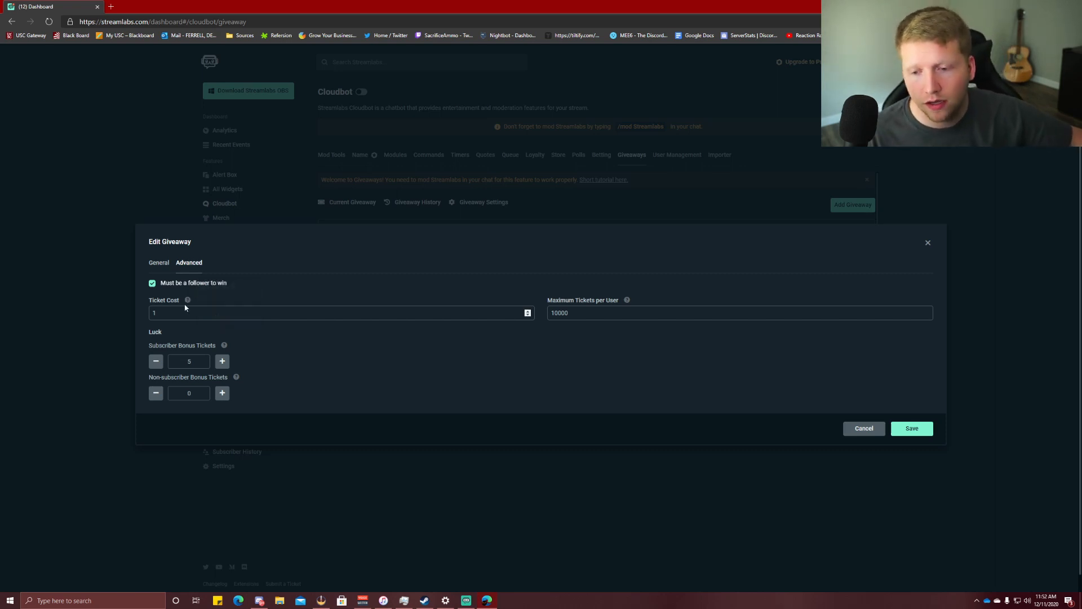
click(301, 356)
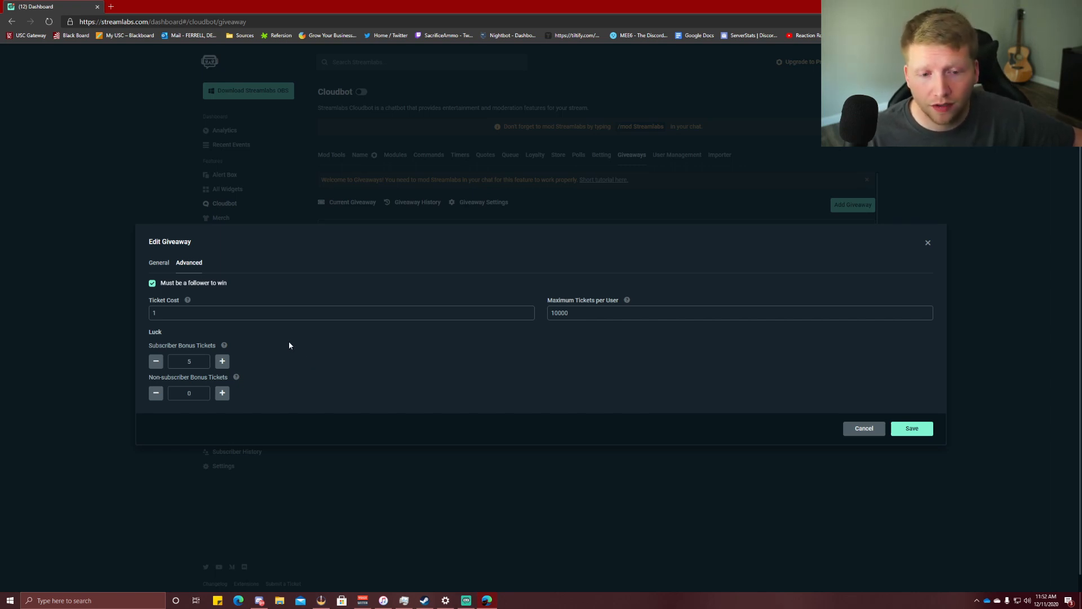
mouse_move(226, 346)
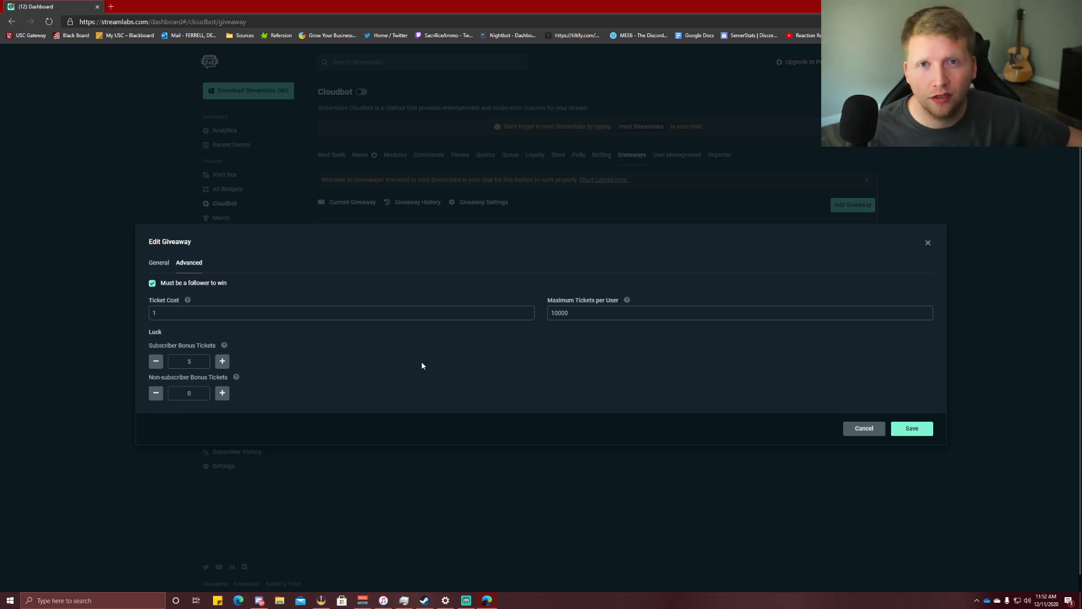
mouse_move(628, 300)
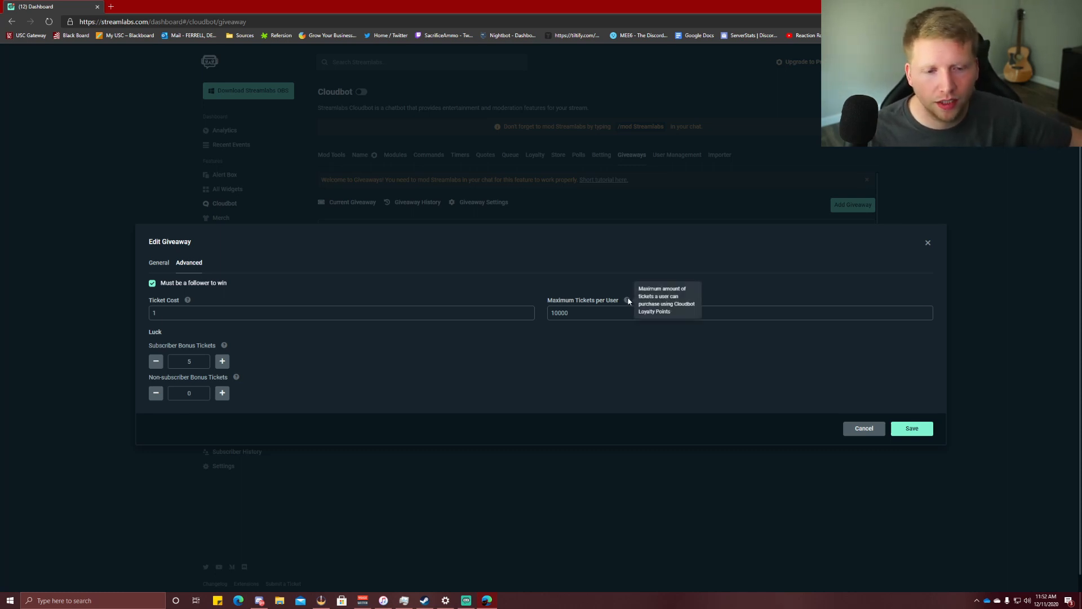
double_click(552, 313)
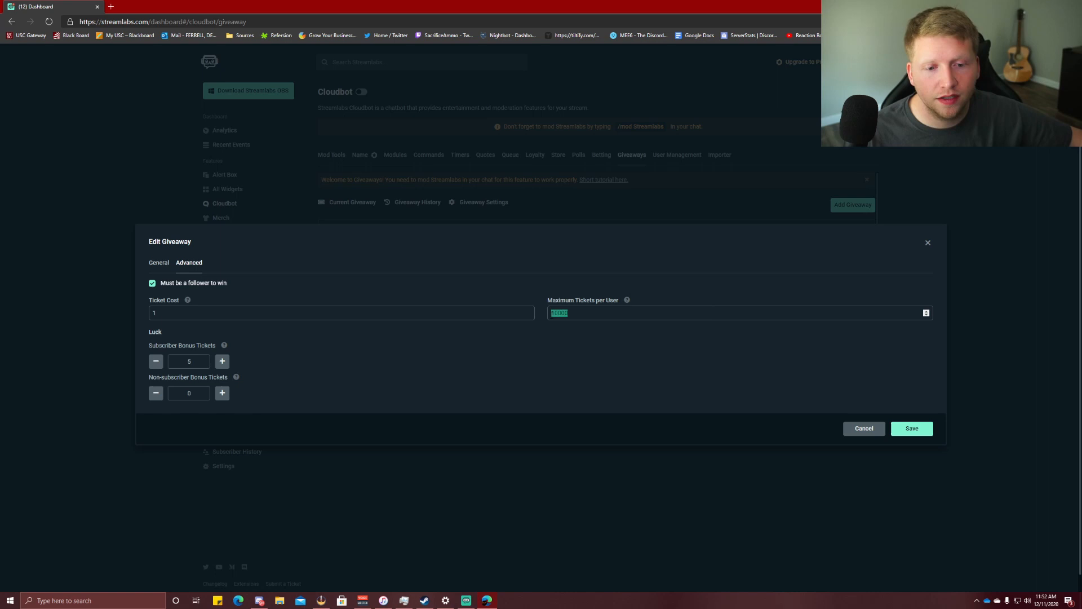
click(564, 340)
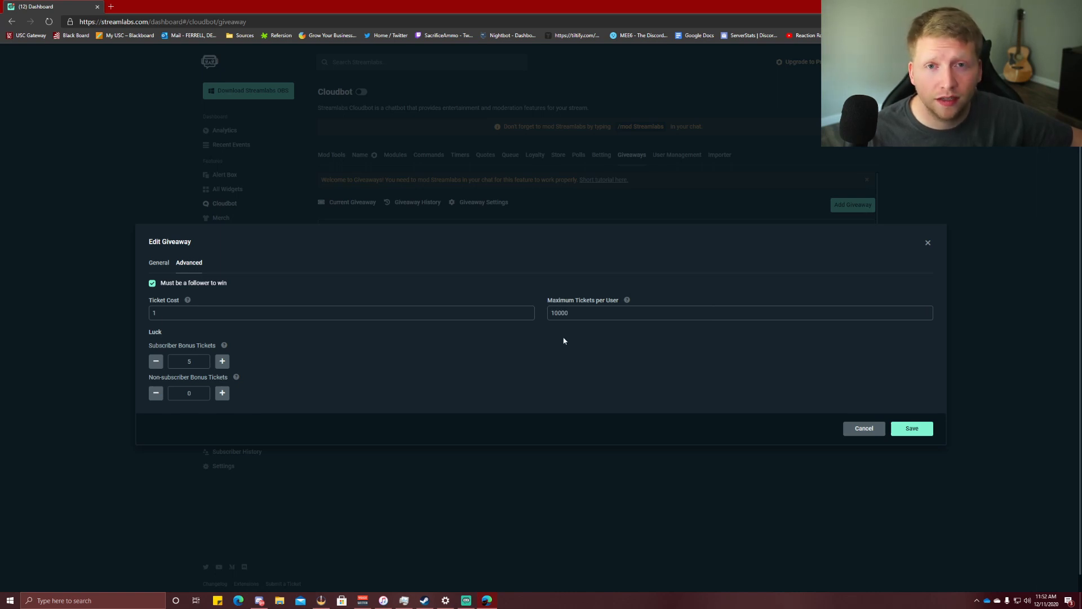
double_click(601, 314)
click(542, 340)
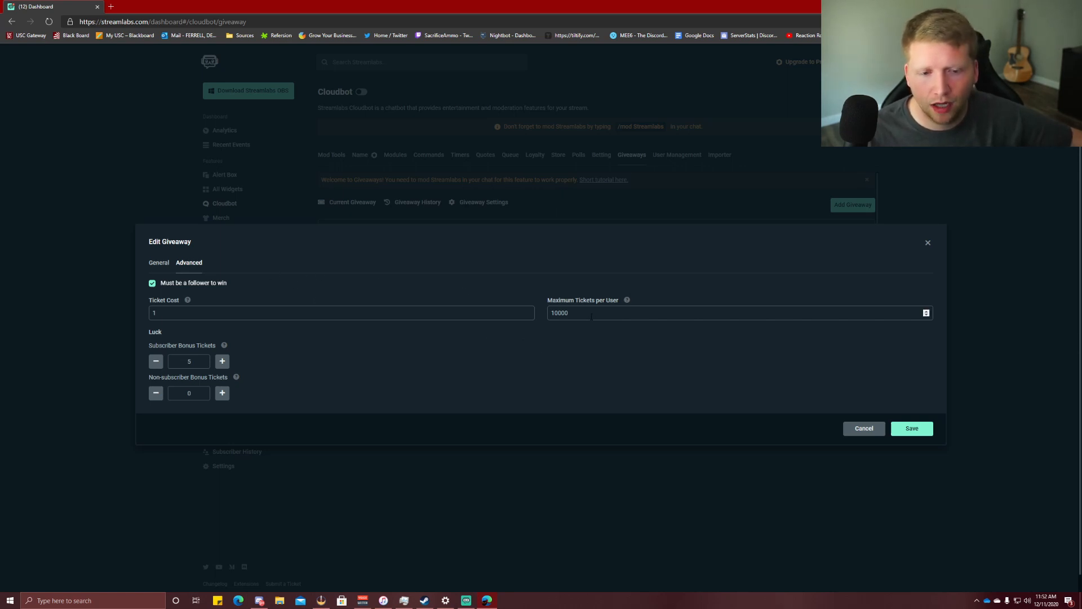
drag(592, 316, 549, 320)
click(552, 337)
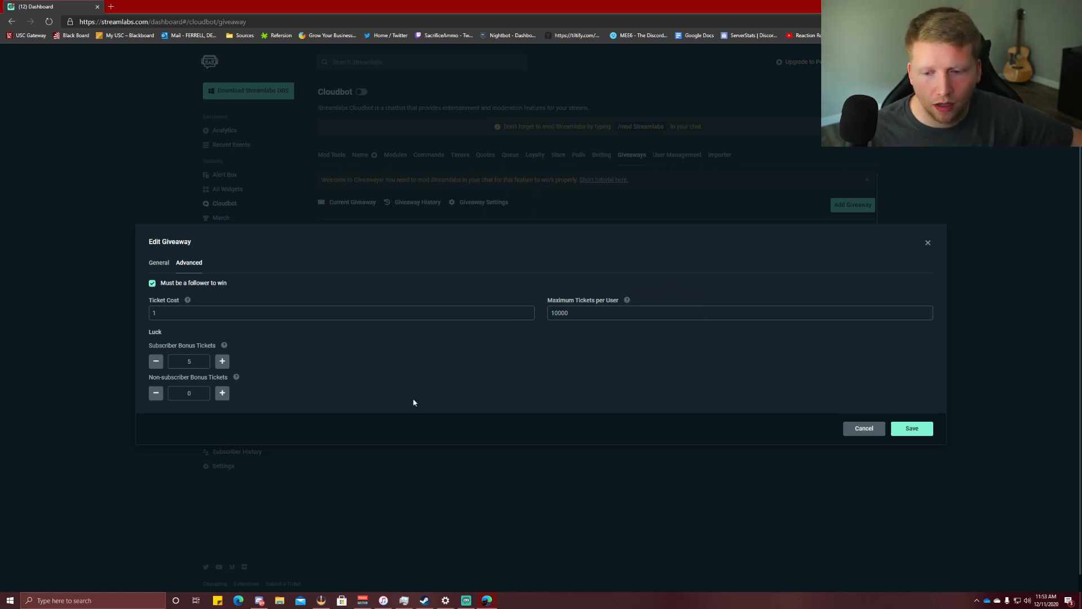
click(159, 262)
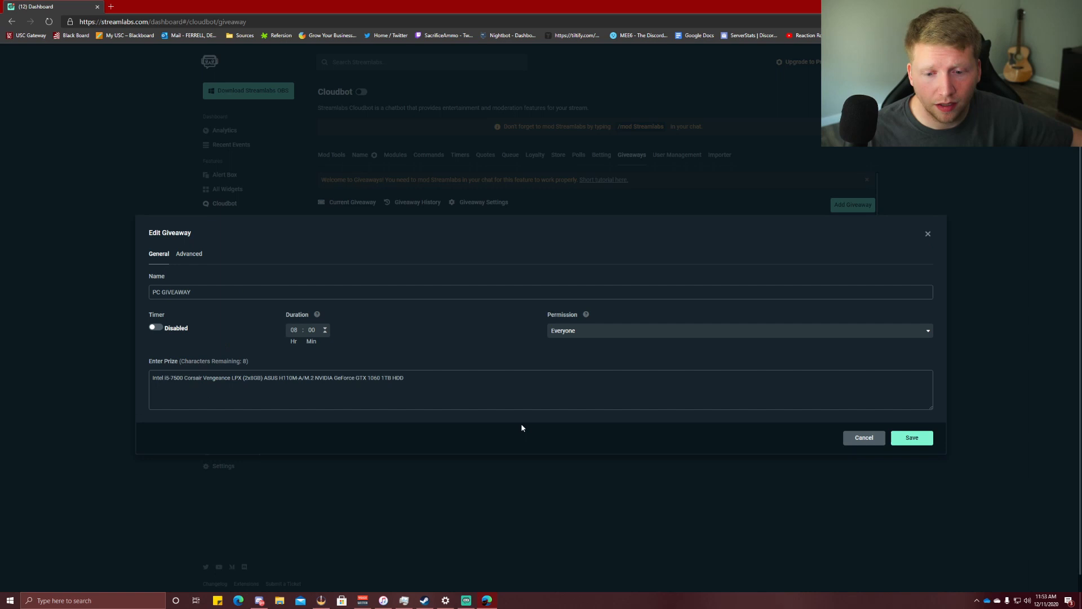
Close the giveaway editor unsaved, then load StreamElements in a new tab and sign in with Twitch.
click(861, 443)
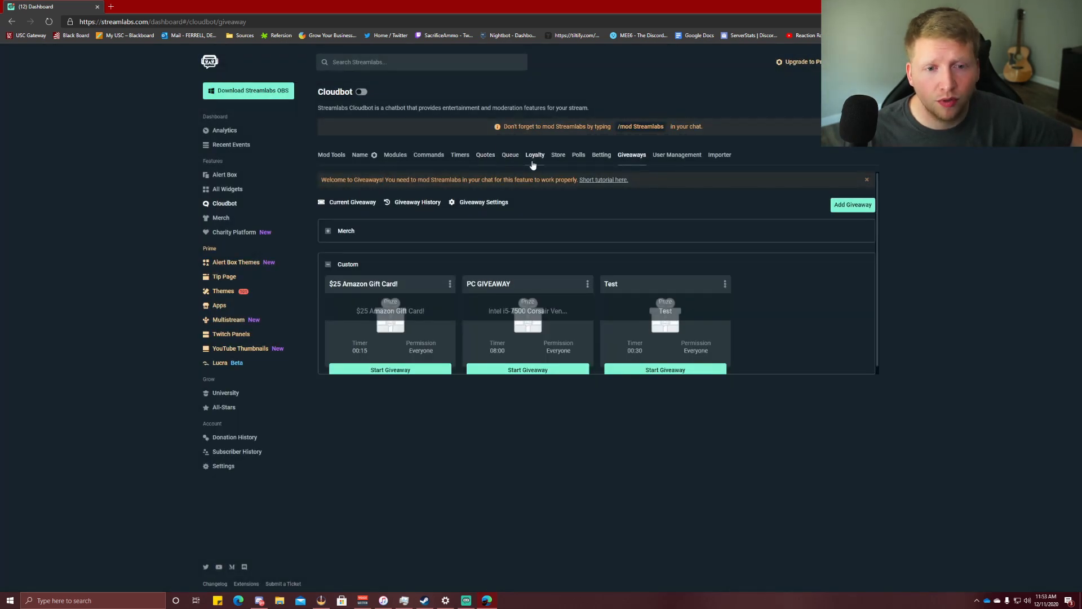
click(534, 156)
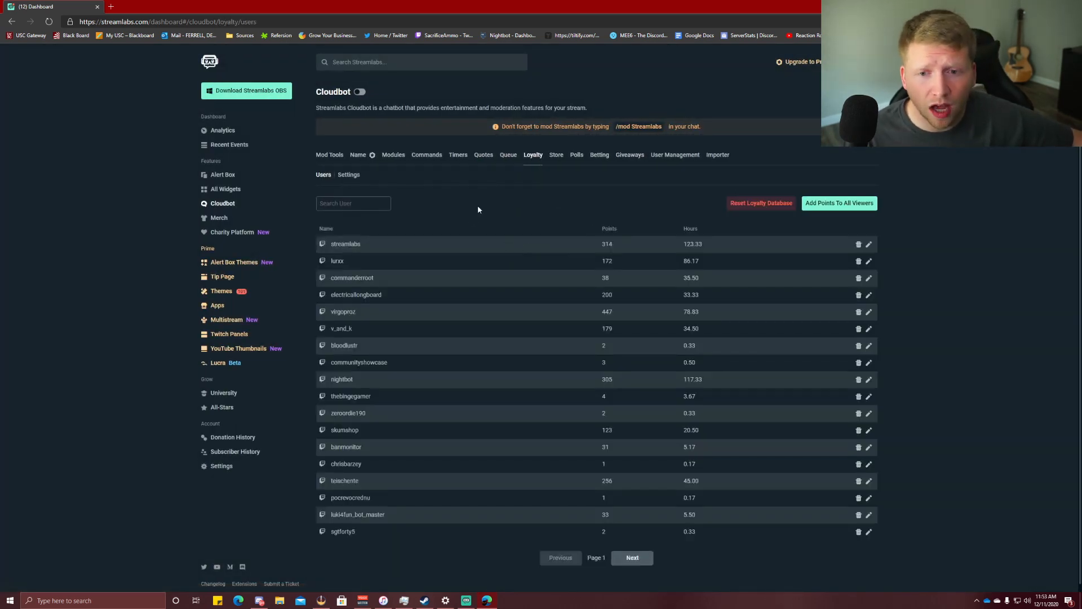
click(111, 6)
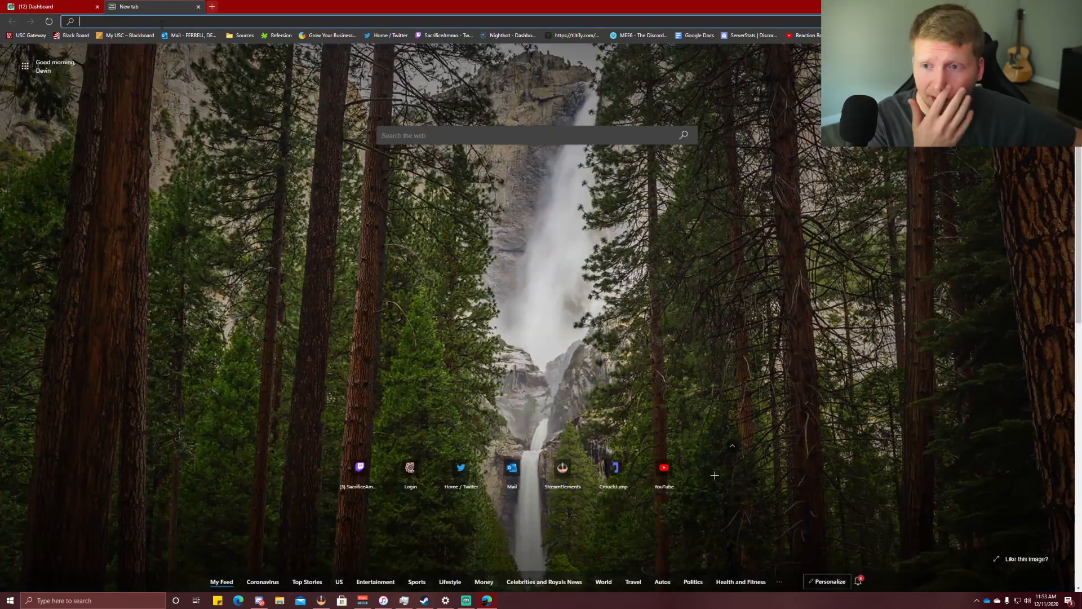
text(streamelements.com)
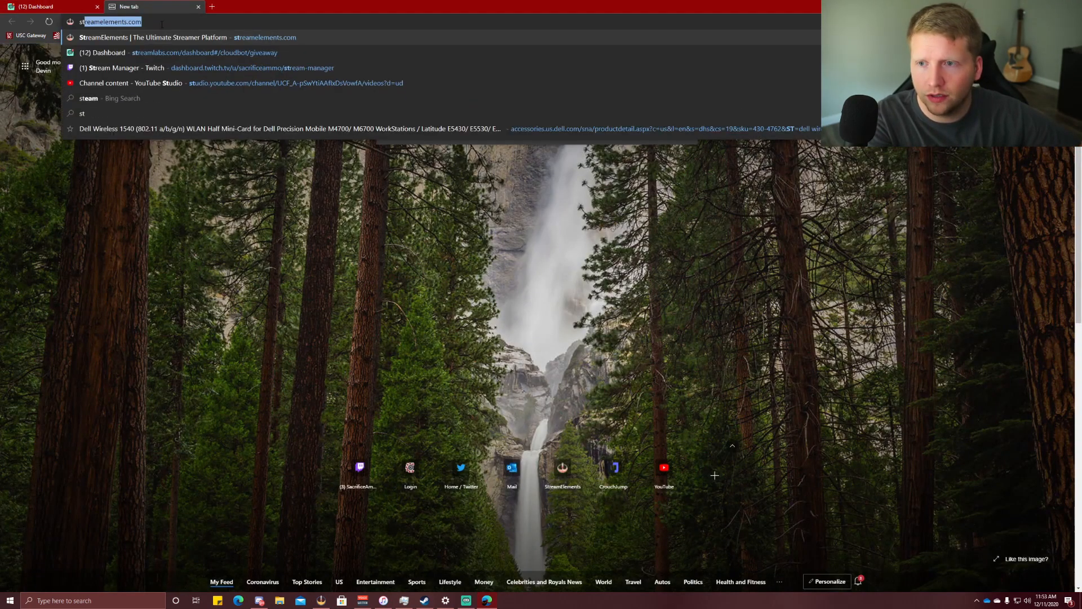
key(Return)
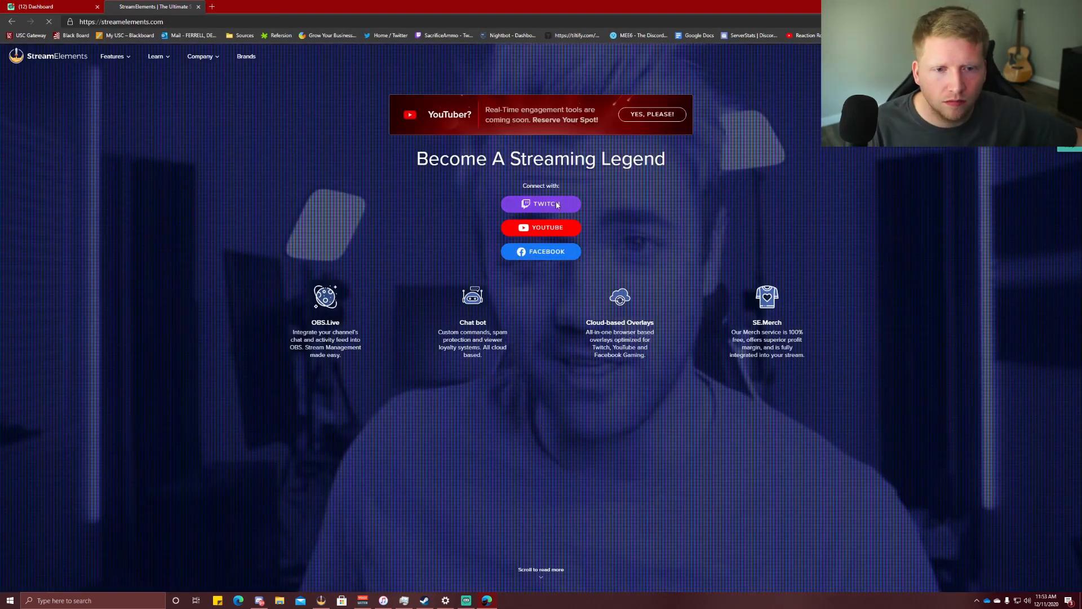
click(556, 203)
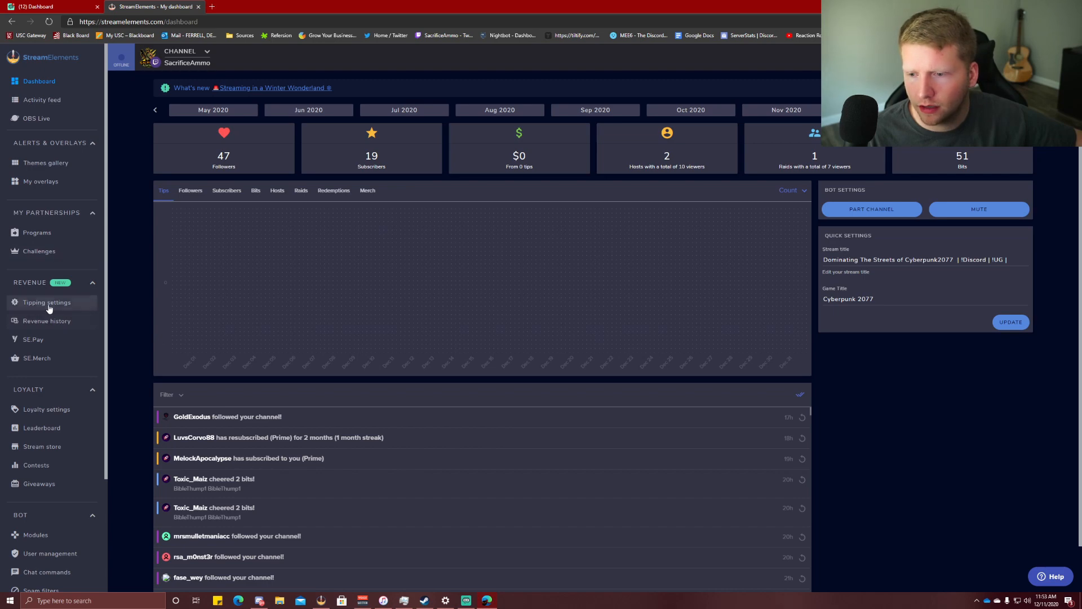
Open StreamElements loyalty settings and check the 10-point Amount and subscriber earnings description.
click(45, 409)
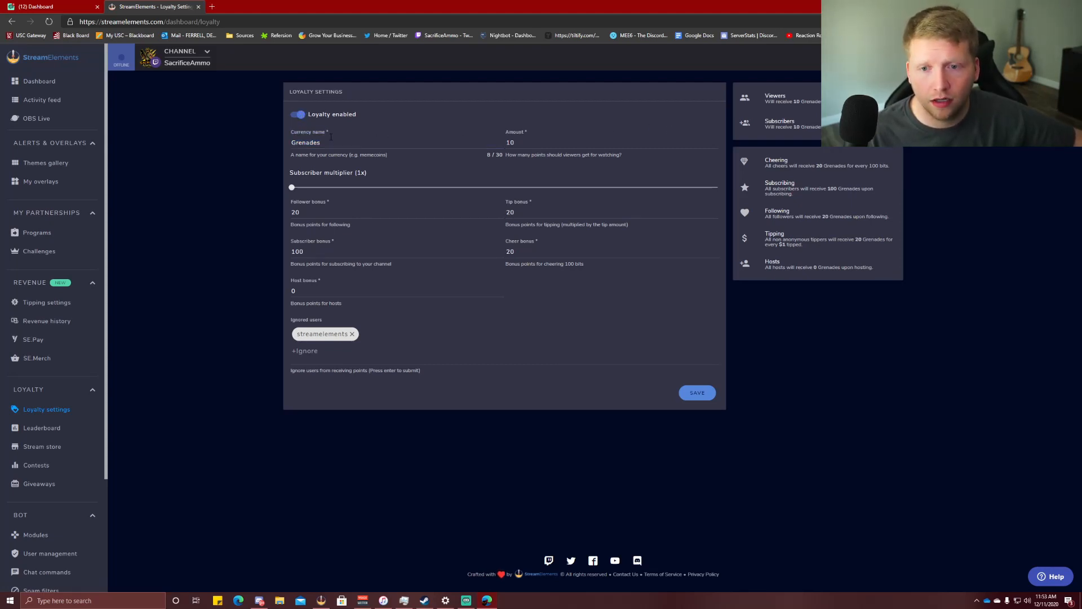
click(533, 145)
double_click(534, 145)
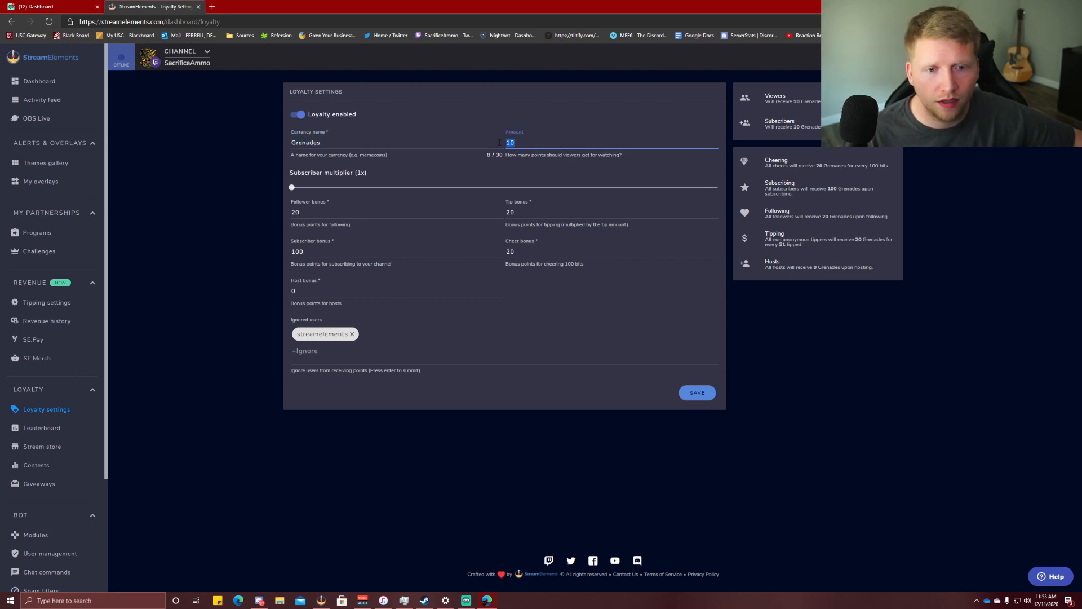
click(777, 103)
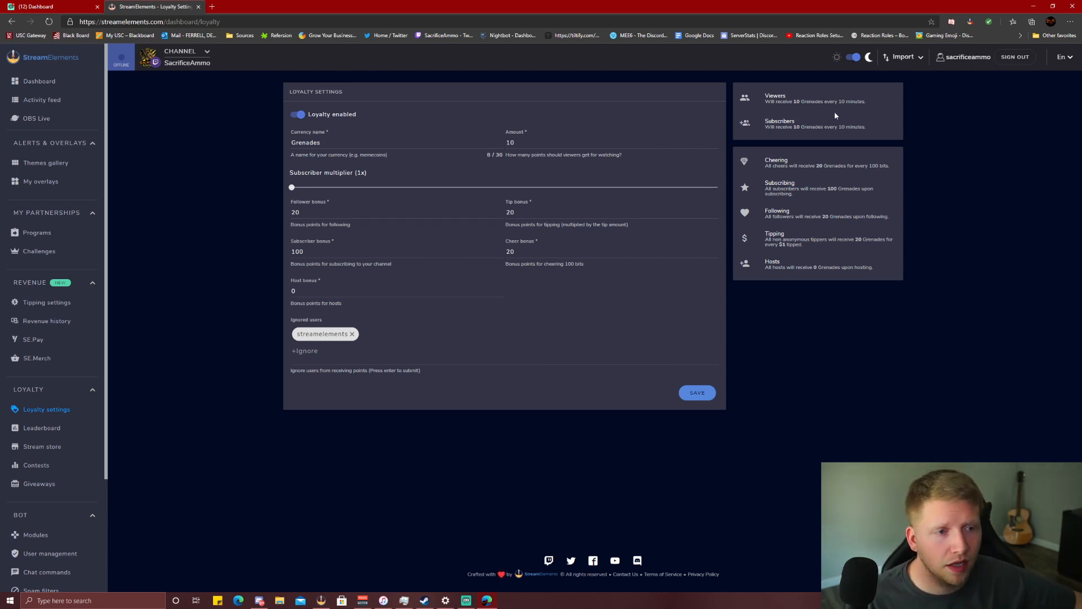
drag(764, 128, 825, 134)
Slide the Subscriber multiplier up to 4x and back to 1x.
click(828, 134)
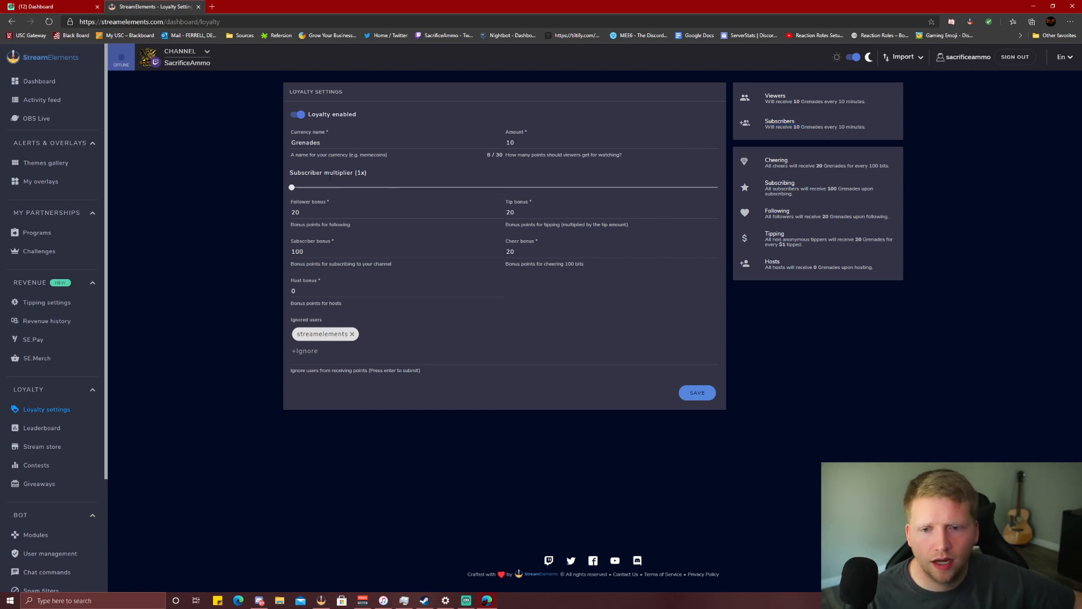
drag(291, 187, 419, 194)
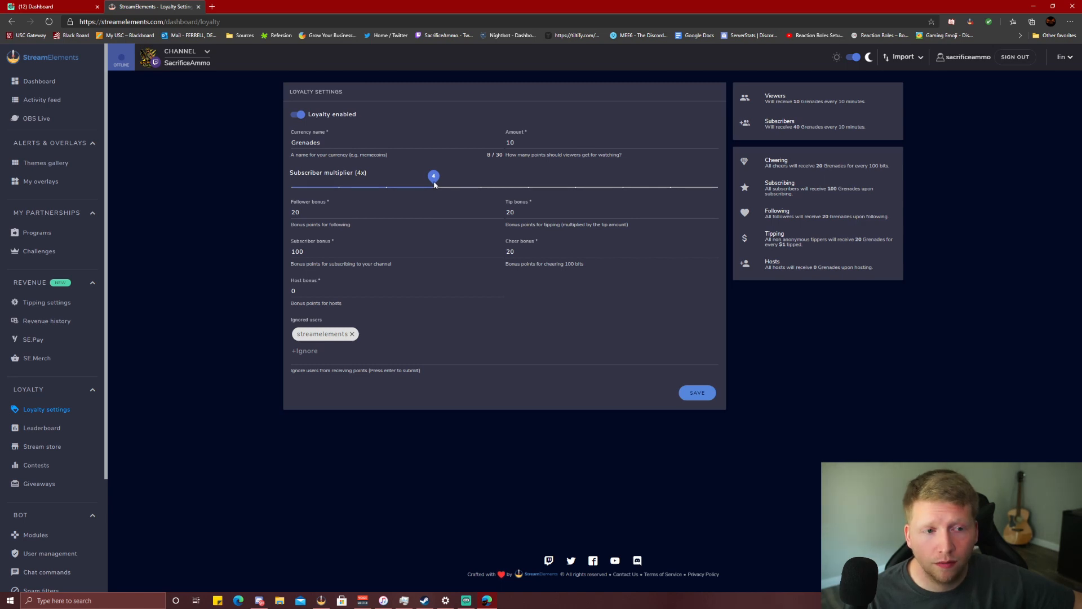
drag(434, 183, 283, 186)
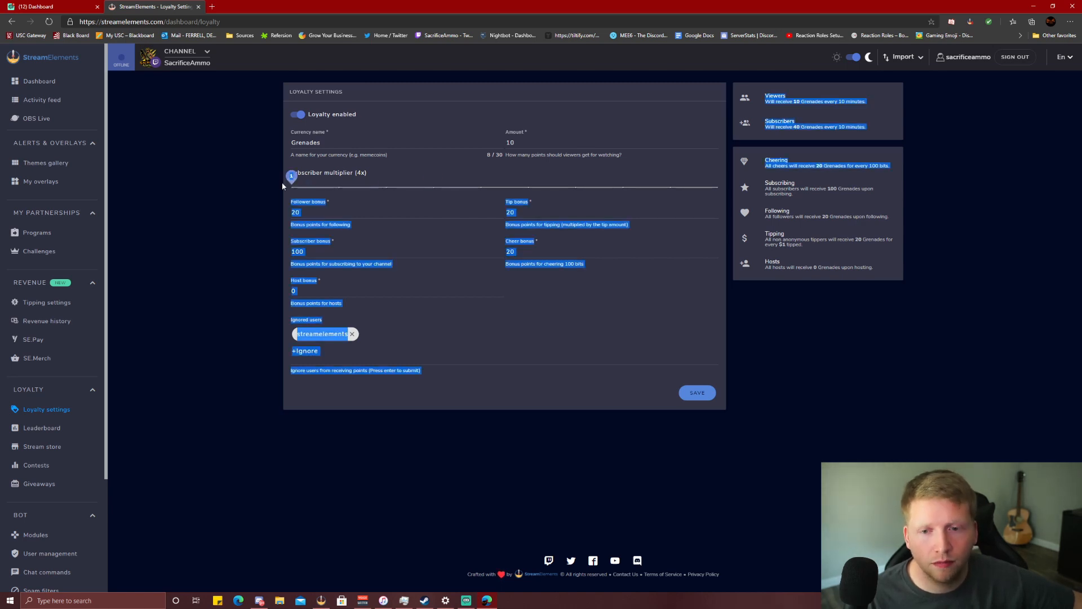
Inspect the ignored users, Tip, Cheer and Subscriber (100) bonus fields, leaving them unchanged.
click(566, 338)
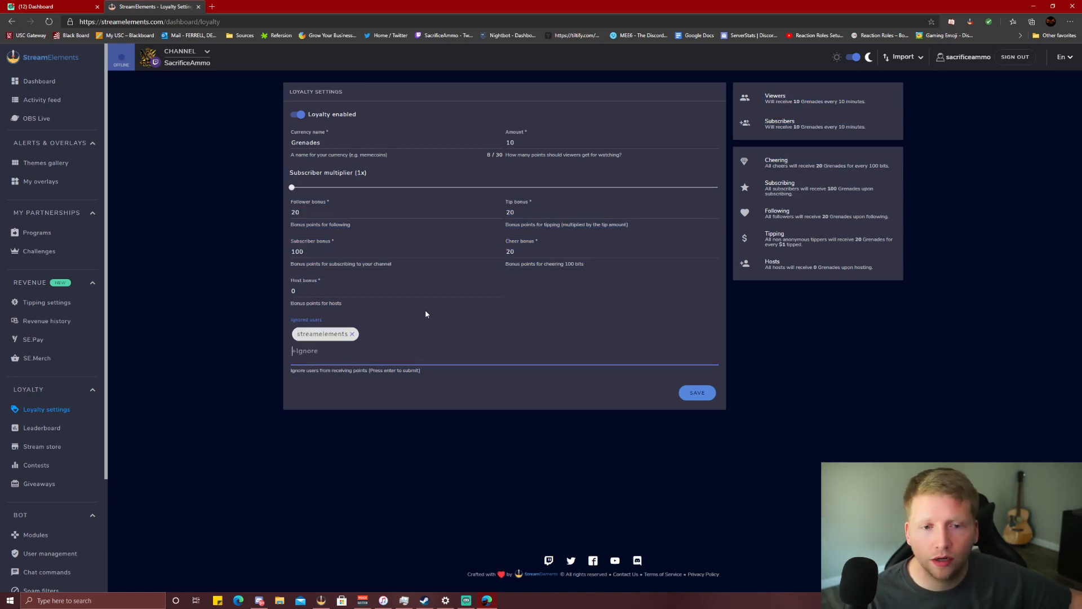
click(517, 211)
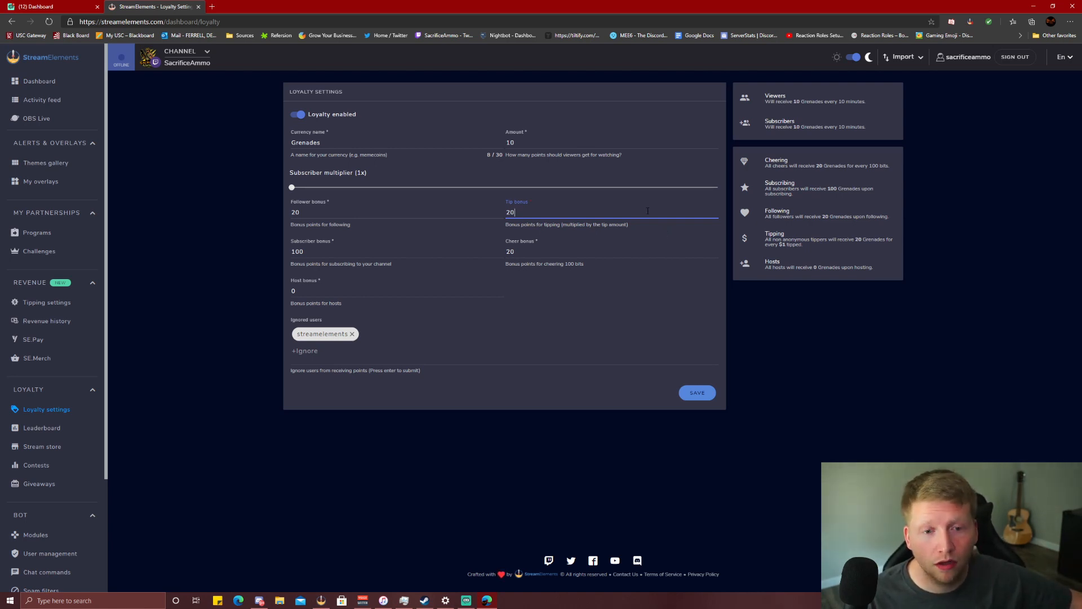
click(530, 251)
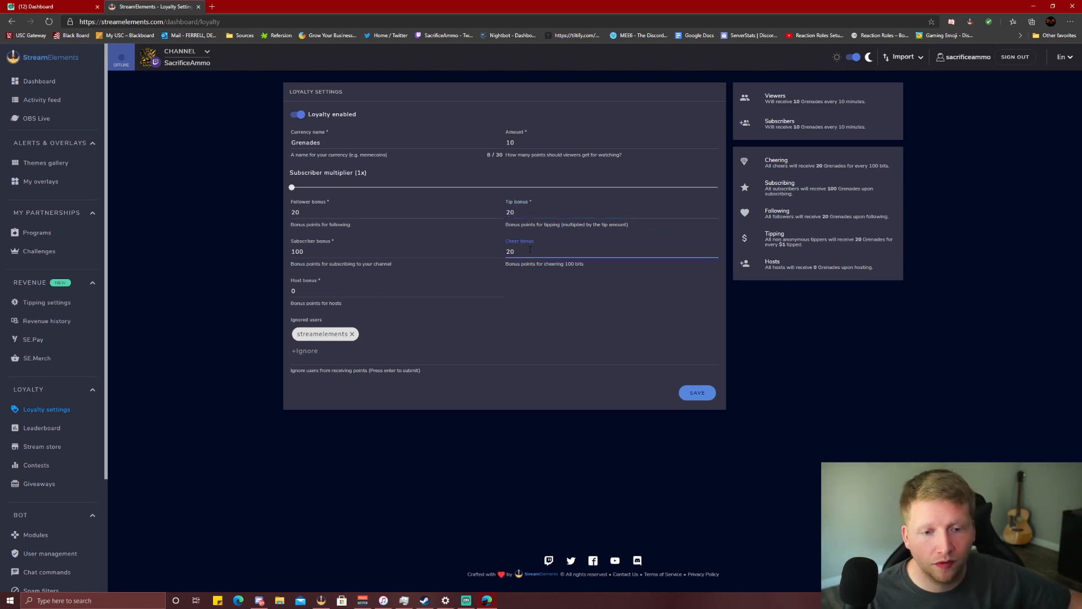
double_click(319, 254)
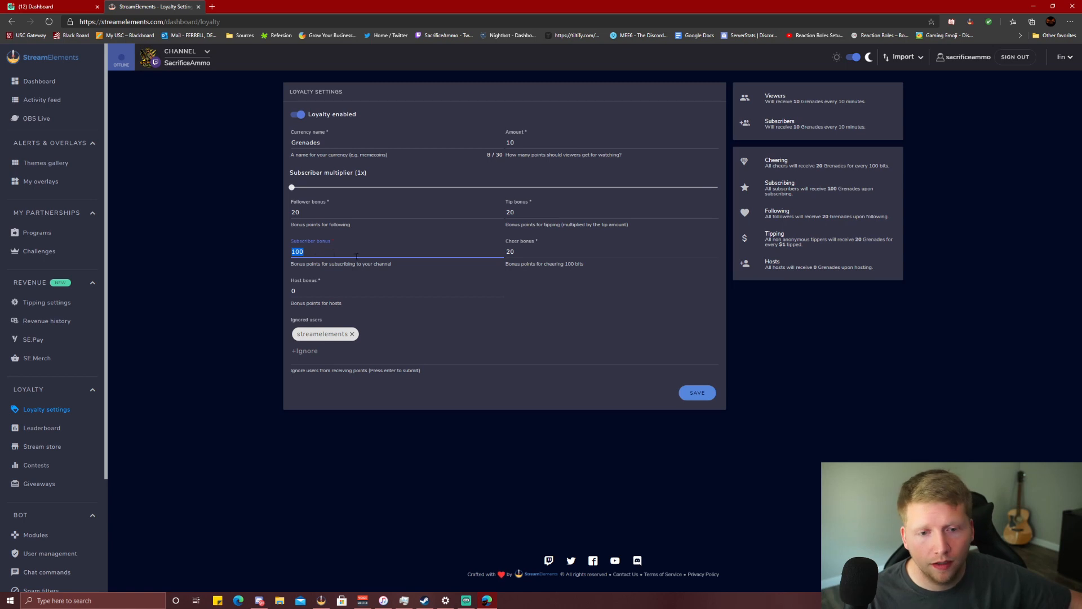
click(548, 286)
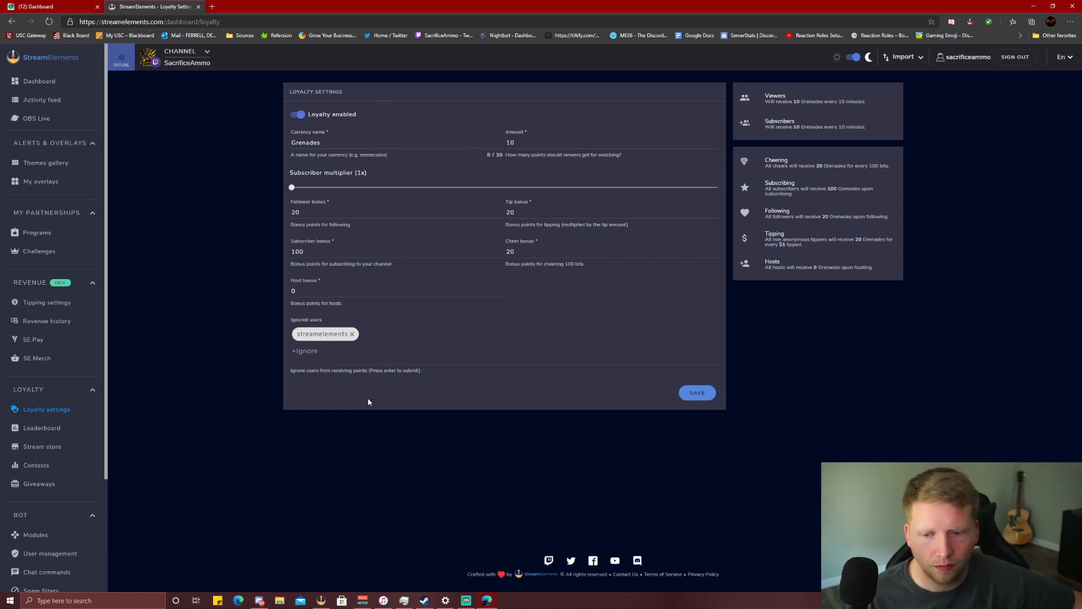
click(50, 488)
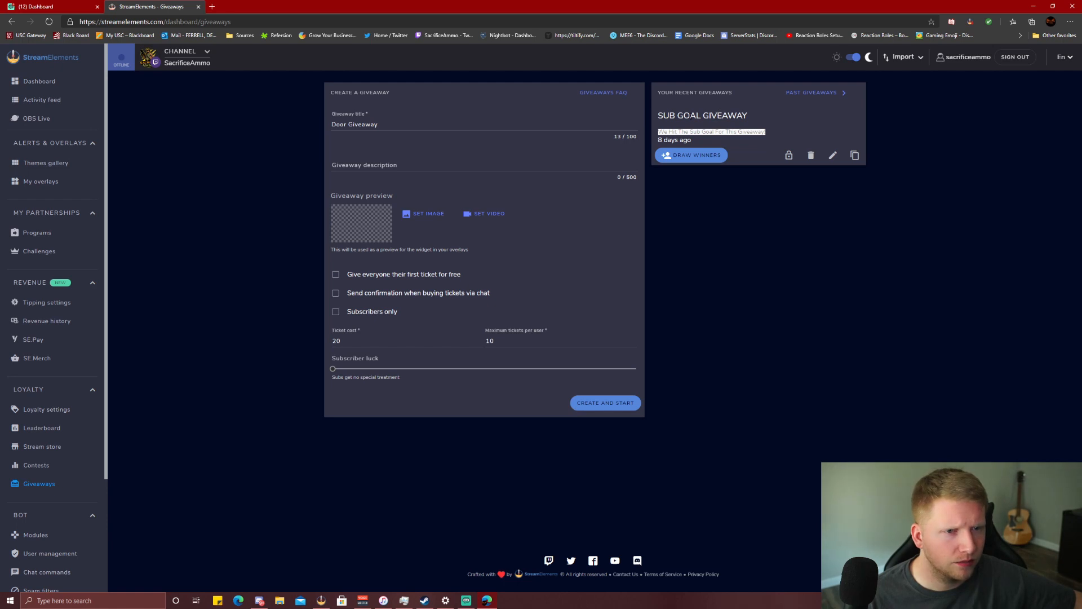
click(807, 93)
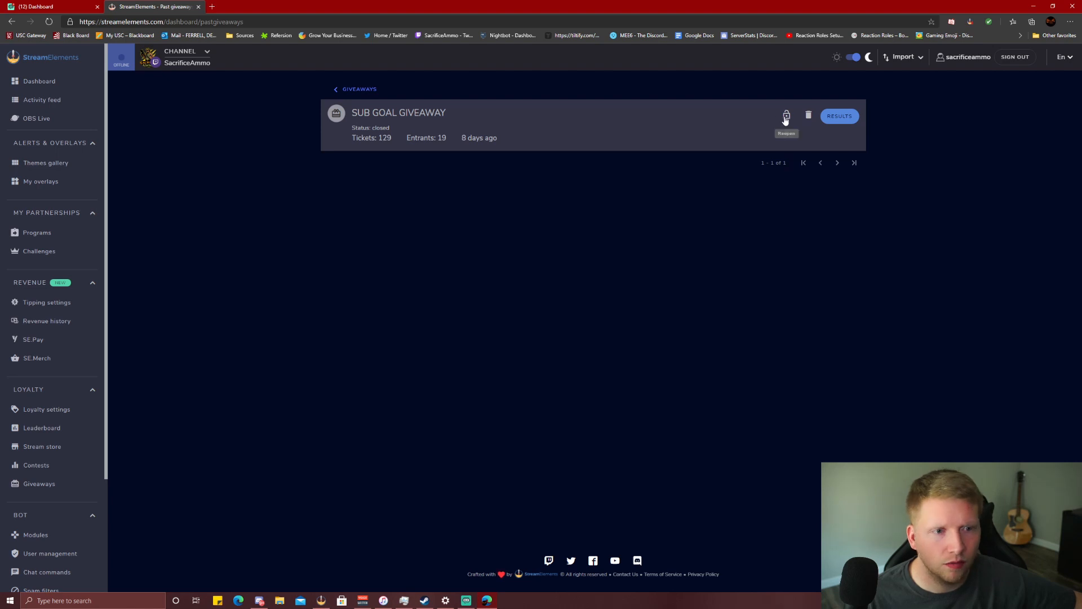
click(359, 90)
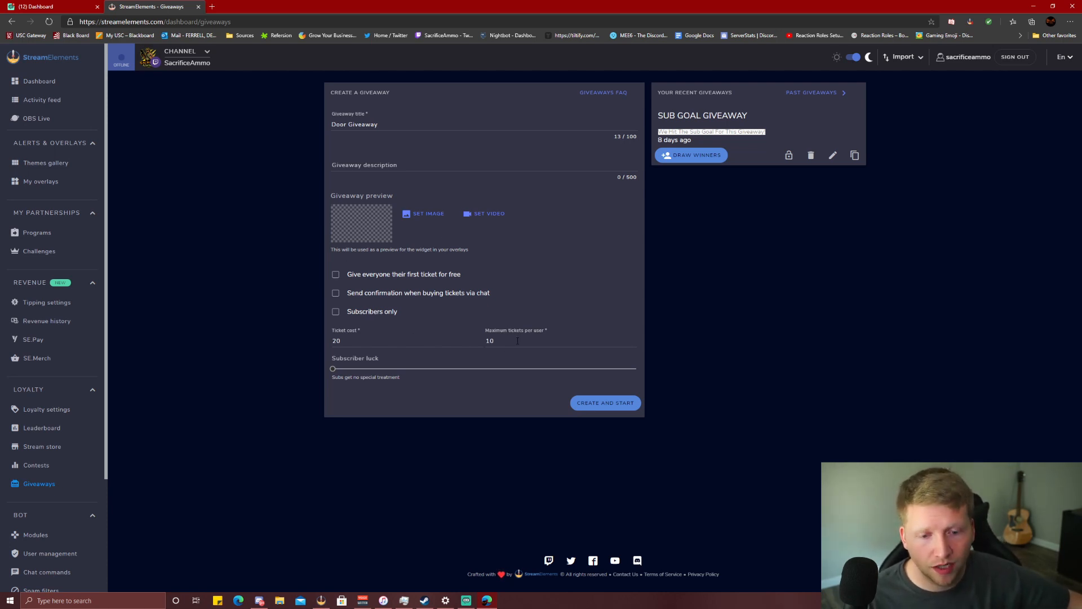
mouse_move(333, 369)
mouse_down()
mouse_move(401, 370)
mouse_move(325, 375)
mouse_up()
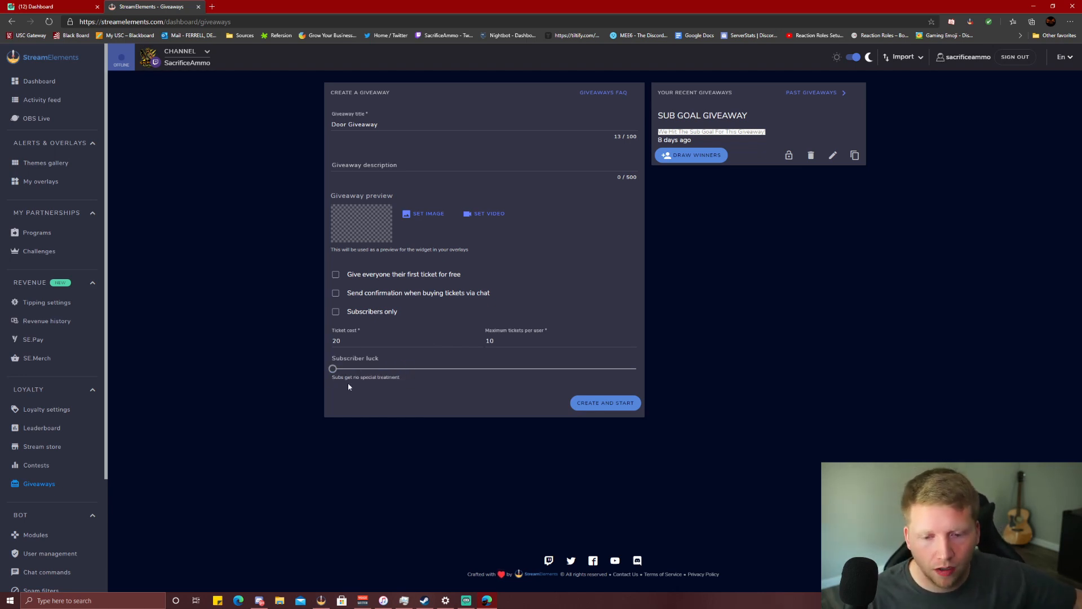
drag(334, 369, 305, 369)
click(577, 313)
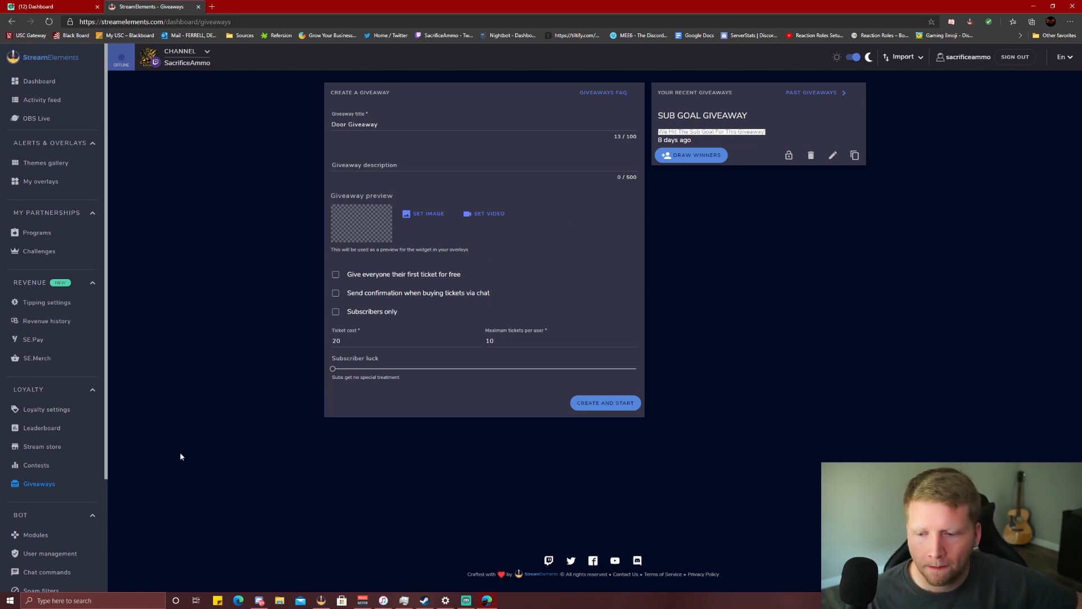
Check the empty Stream store, try creating an item, then view the points Leaderboard.
click(73, 451)
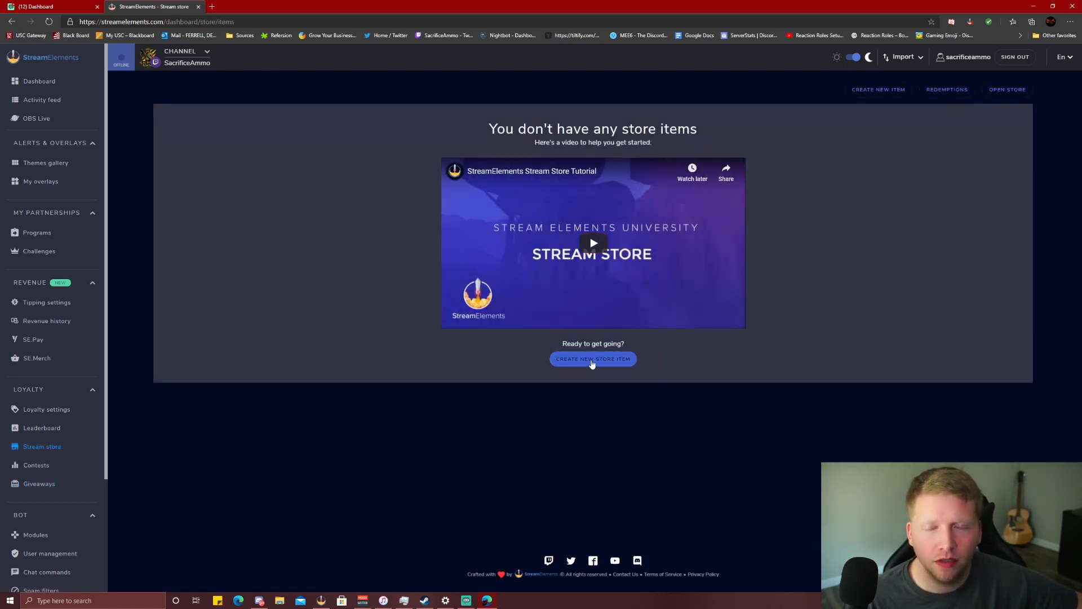
click(590, 364)
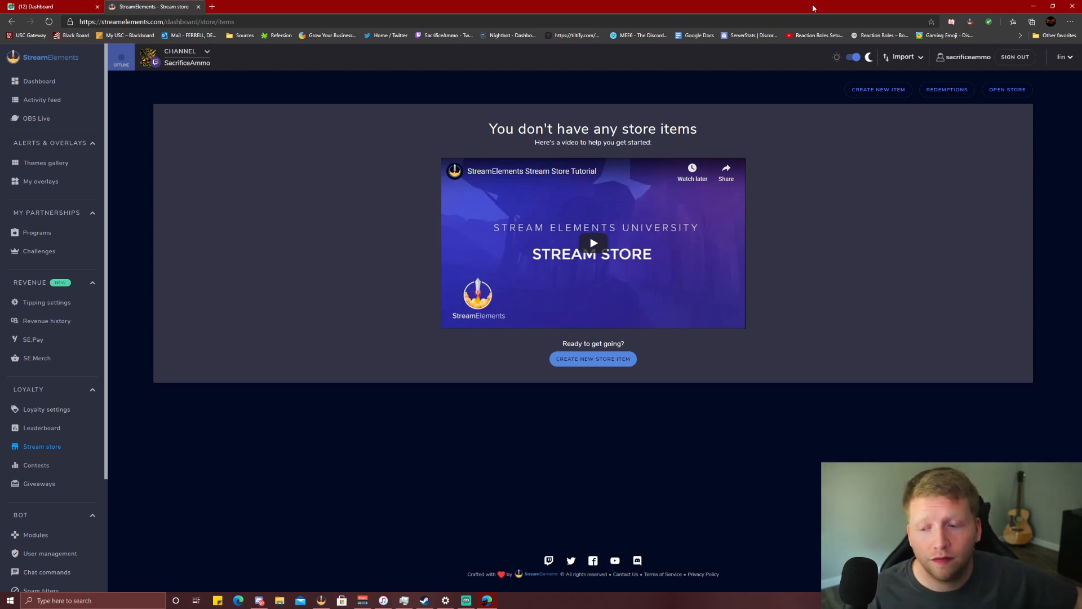
click(60, 428)
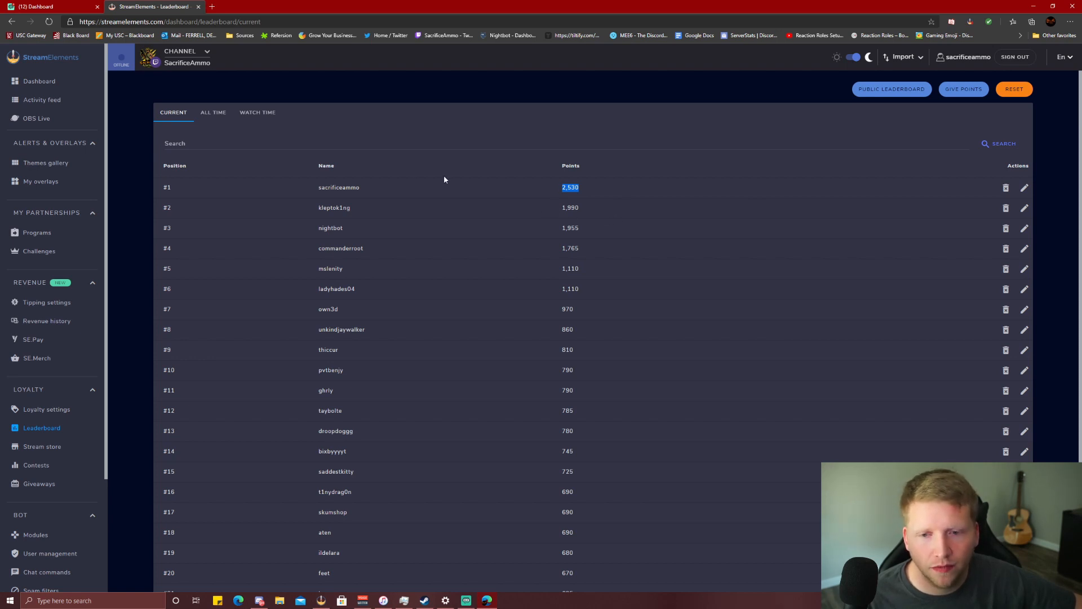
Scroll through the current-points leaderboard, highlighting the second-place viewer's name and a nearby entry.
scroll(358, 212, down, 3)
scroll(357, 212, up, 3)
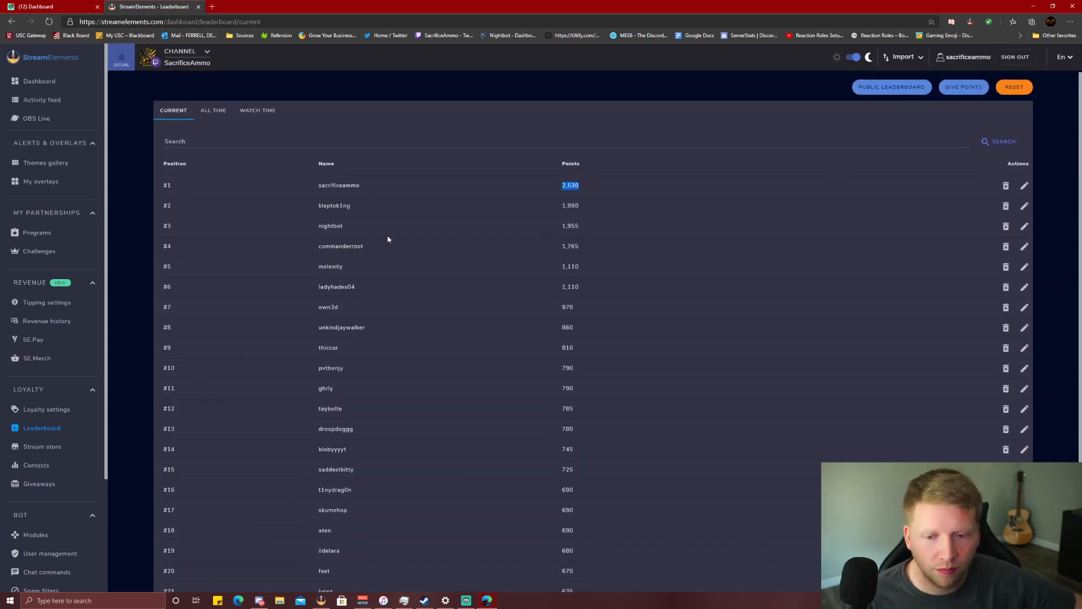
mouse_move(319, 208)
mouse_down()
mouse_move(367, 213)
mouse_move(300, 206)
mouse_up()
click(368, 230)
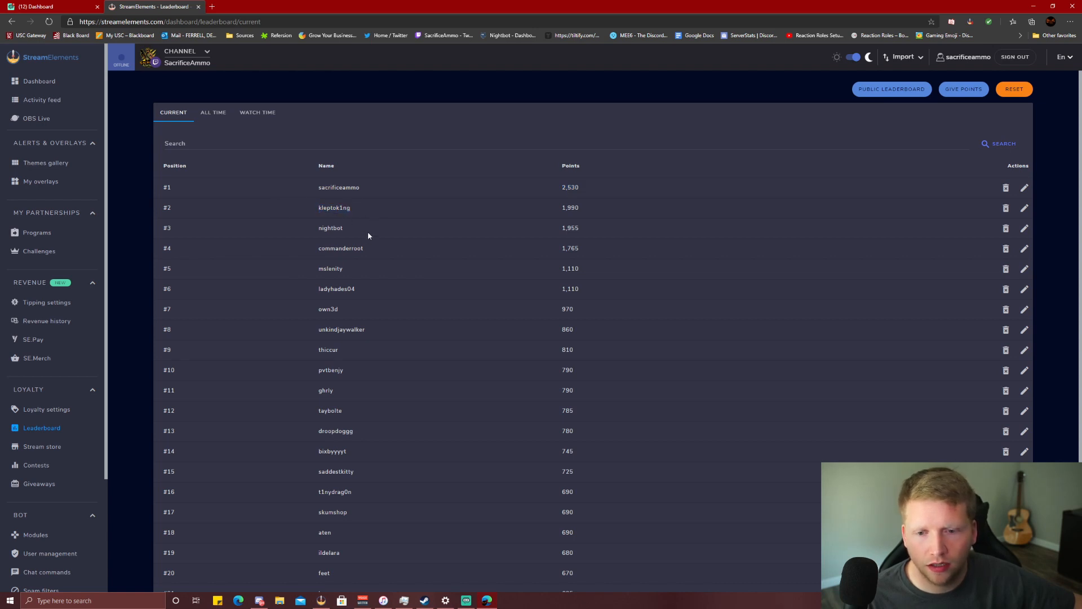
drag(319, 248, 378, 253)
scroll(380, 255, down, 1)
click(368, 209)
Highlight the sixth- and eighth-place names, then show the All Time ranking, topped at 2,460 points.
drag(362, 211, 311, 214)
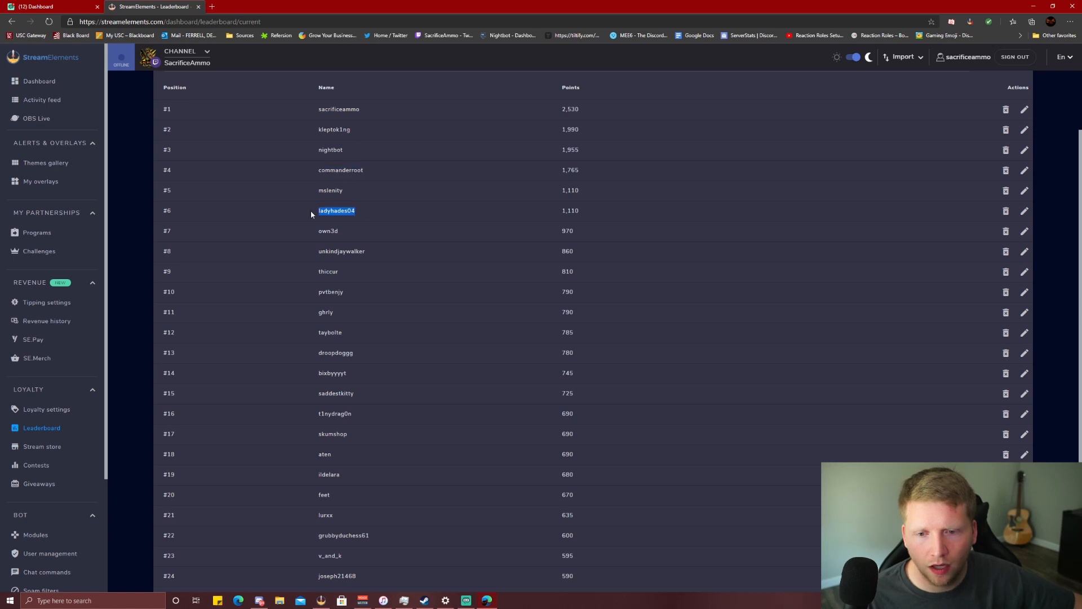
drag(373, 257, 309, 267)
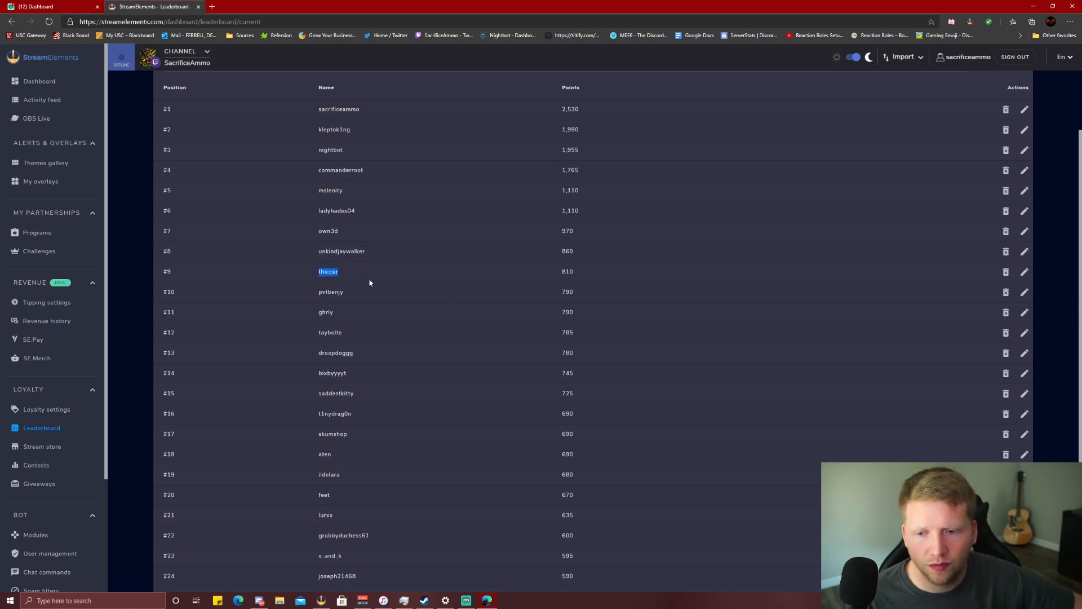
scroll(463, 303, up, 2)
click(219, 114)
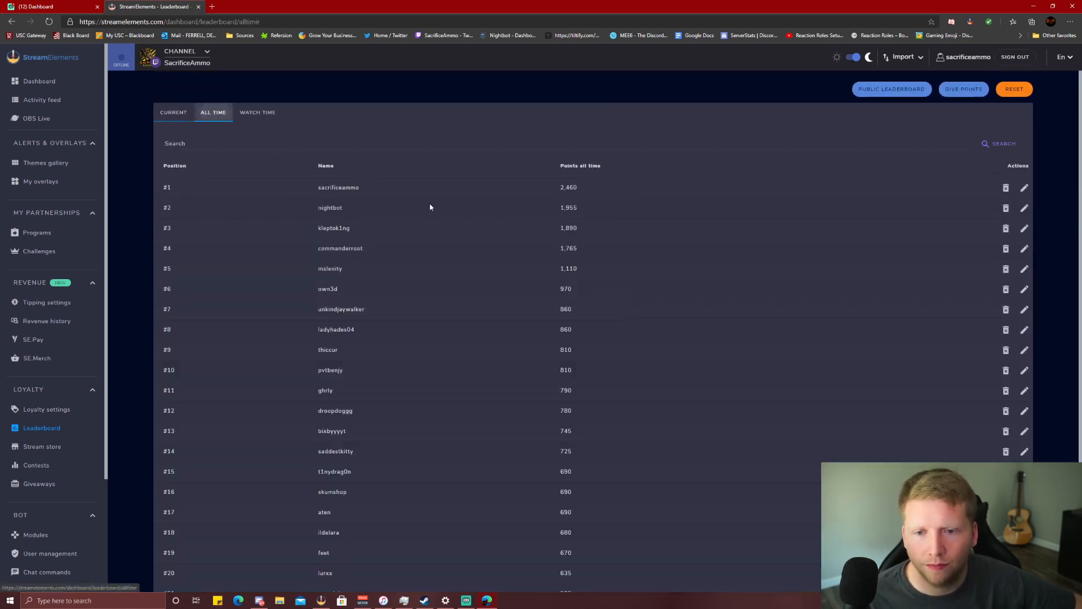